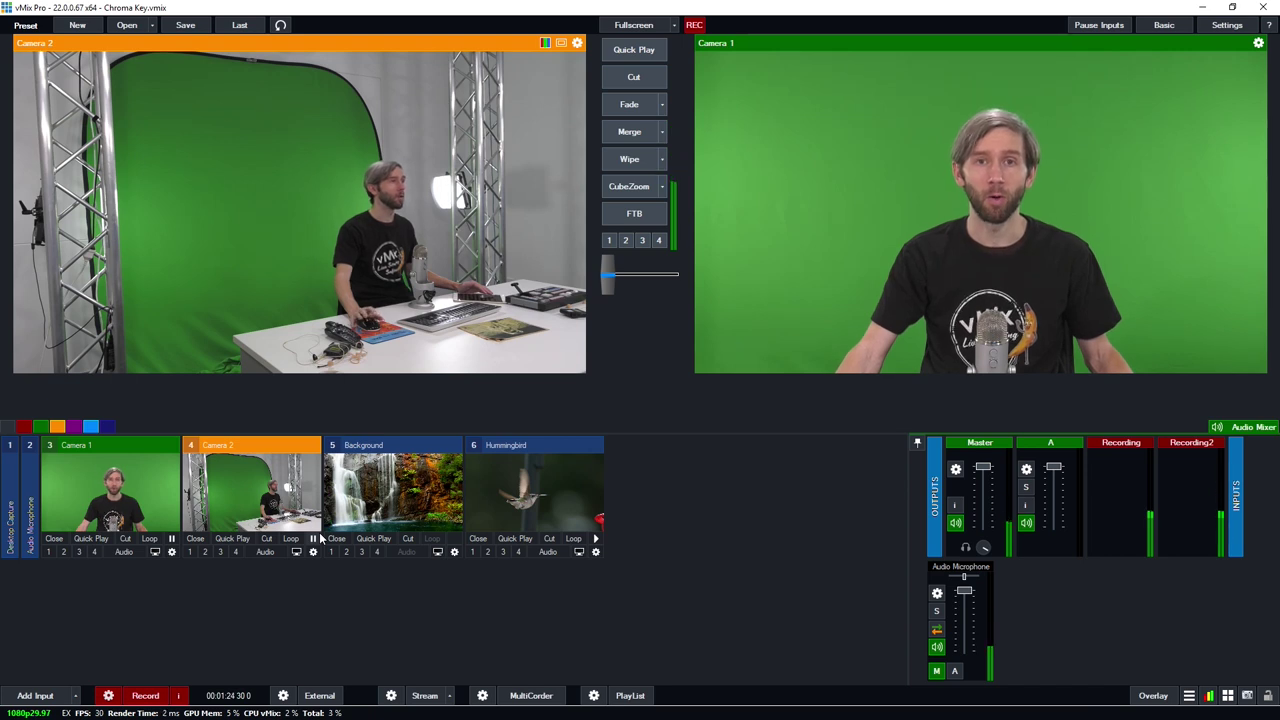
- Enable Colour Key on Camera 1, sample the green screen and apply auto preset 2
{"action": "left_click", "coordinate": [123, 483]}
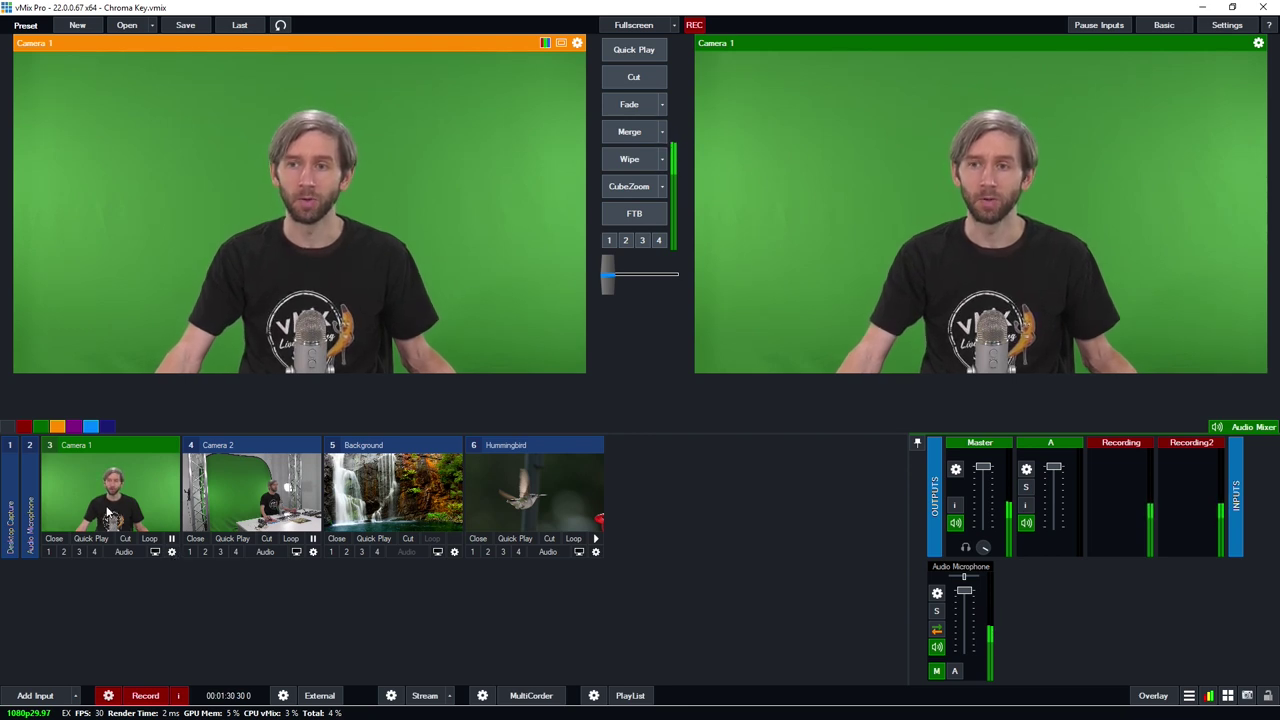
{"action": "left_click", "coordinate": [173, 553]}
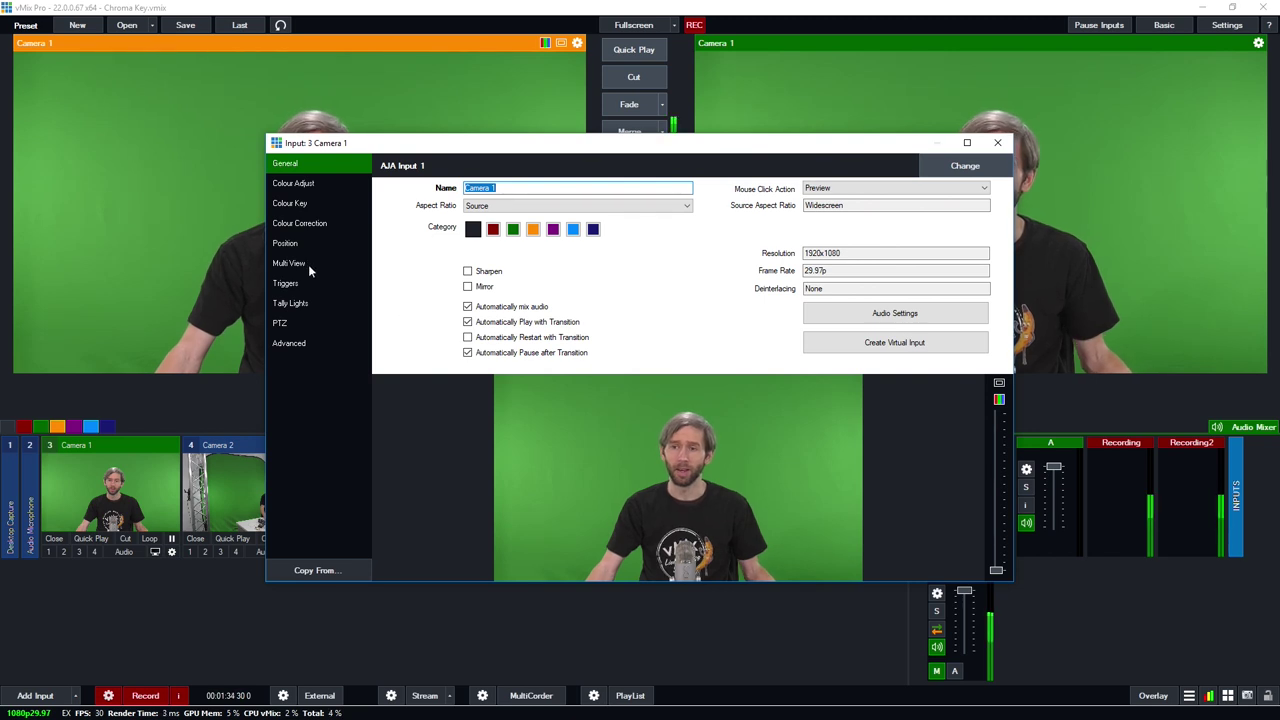
{"action": "left_click", "coordinate": [312, 205]}
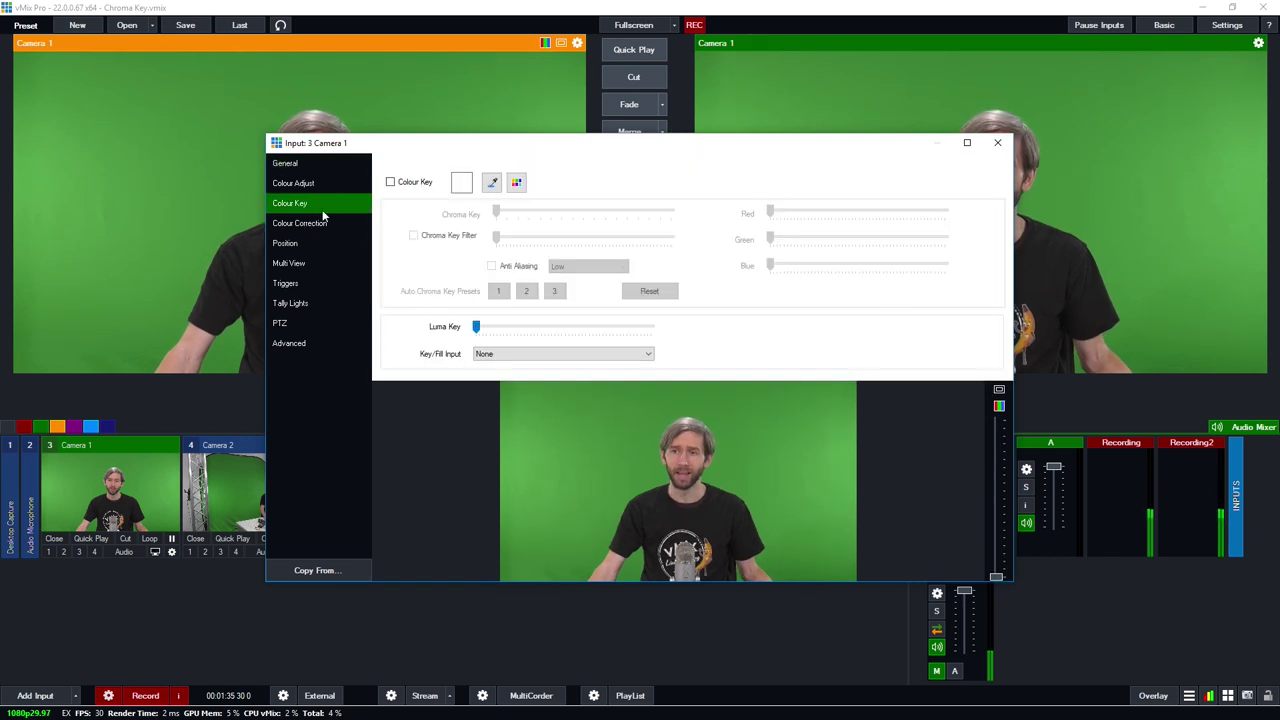
{"action": "left_click", "coordinate": [413, 184]}
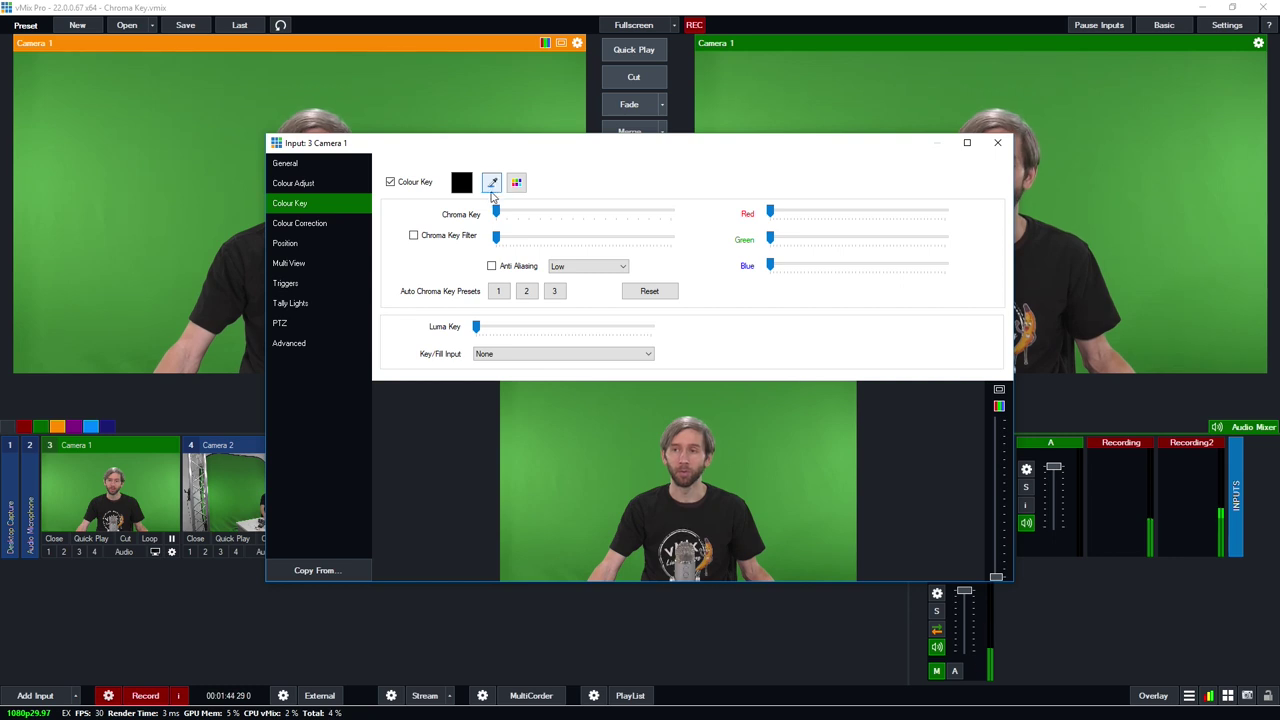
{"action": "left_click", "coordinate": [489, 184]}
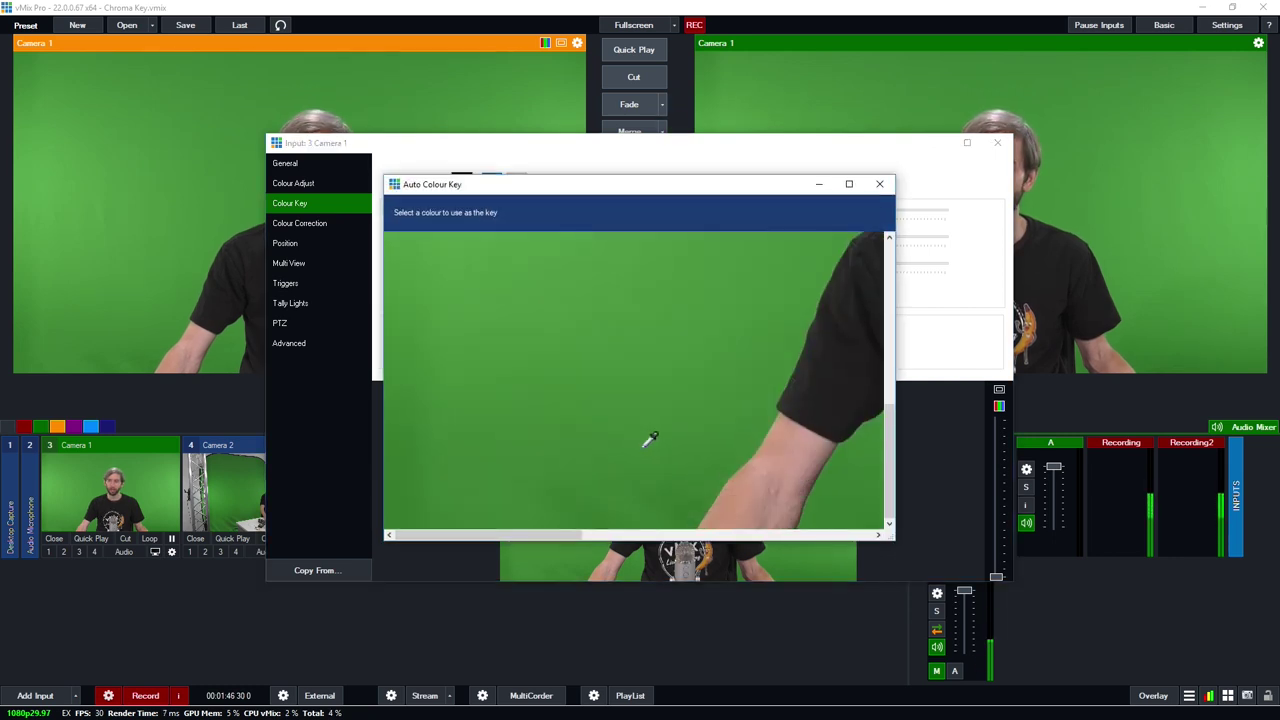
{"action": "left_click", "coordinate": [632, 468]}
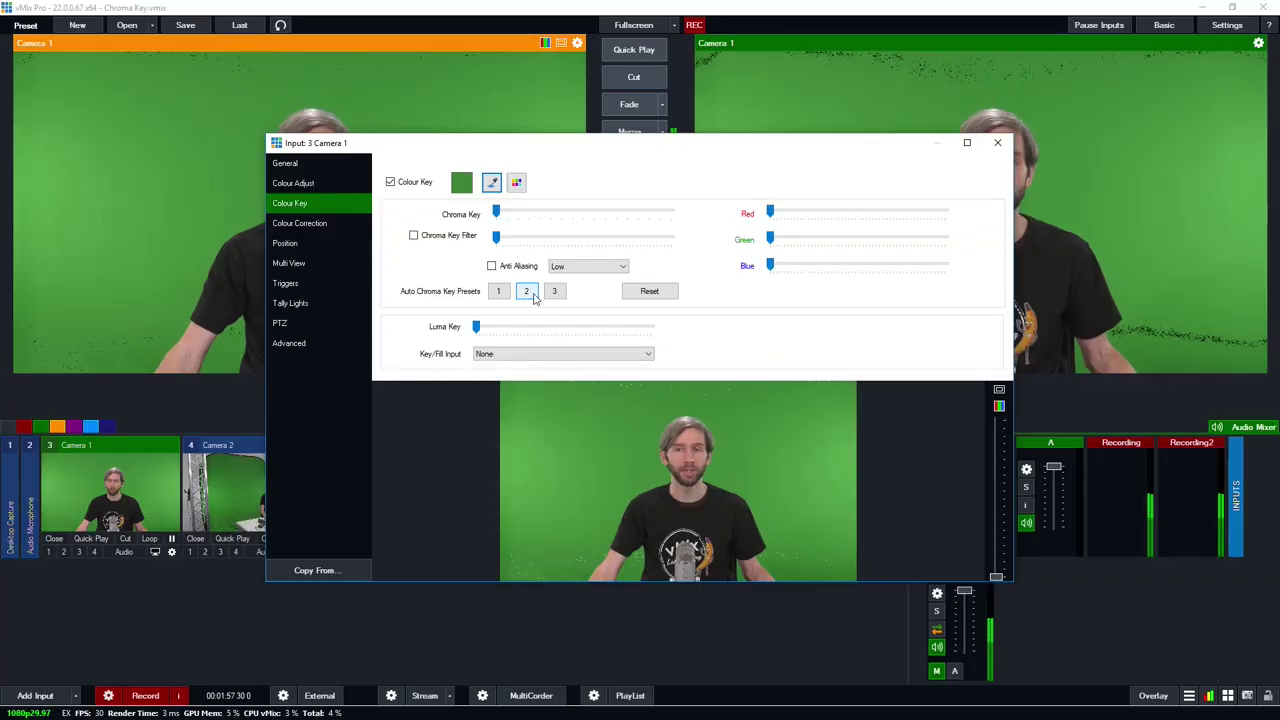
{"action": "left_click", "coordinate": [527, 292]}
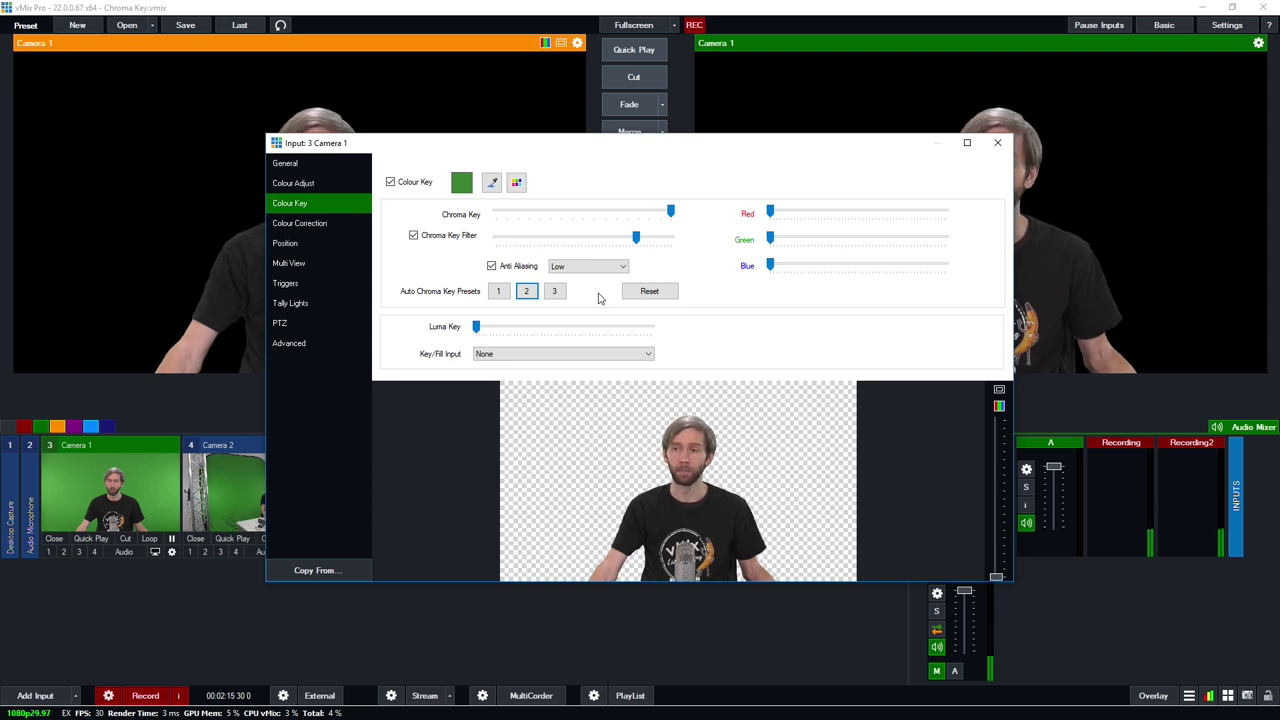
{"action": "left_click", "coordinate": [997, 145]}
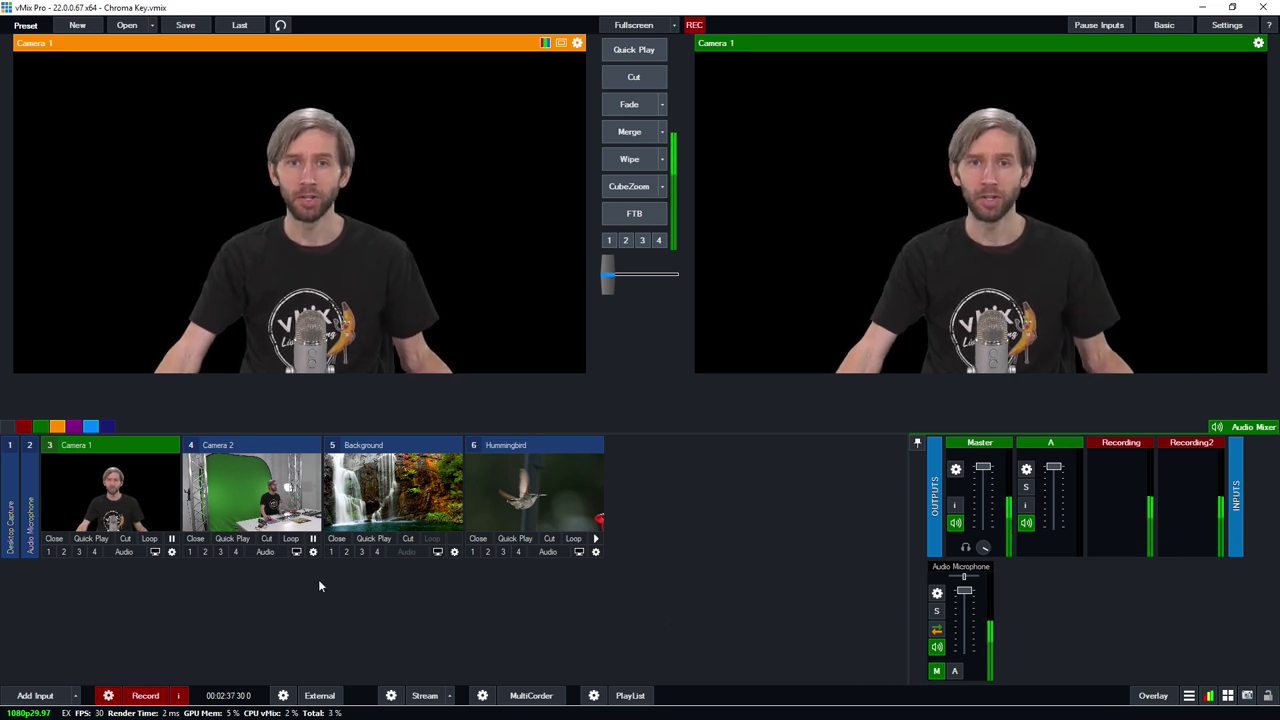
- Add a blank Colour input and set its first Multi View layer to Background
{"action": "left_click", "coordinate": [74, 701]}
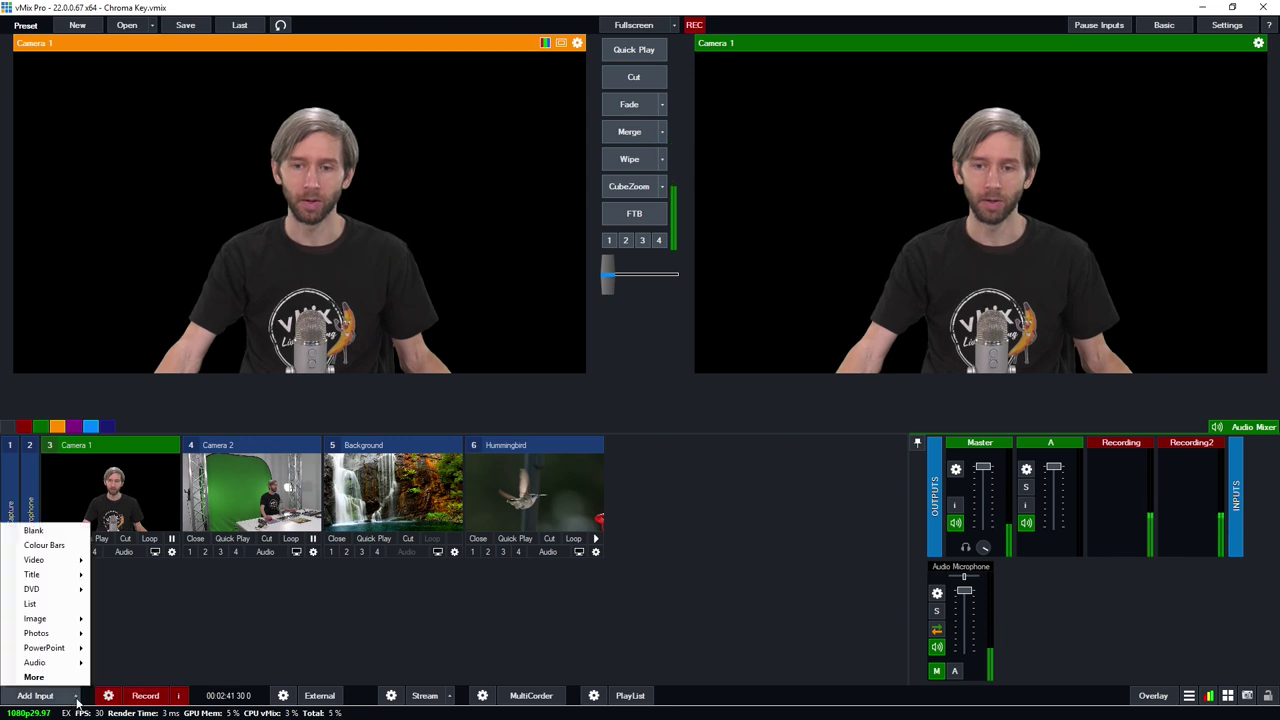
{"action": "left_click", "coordinate": [34, 531]}
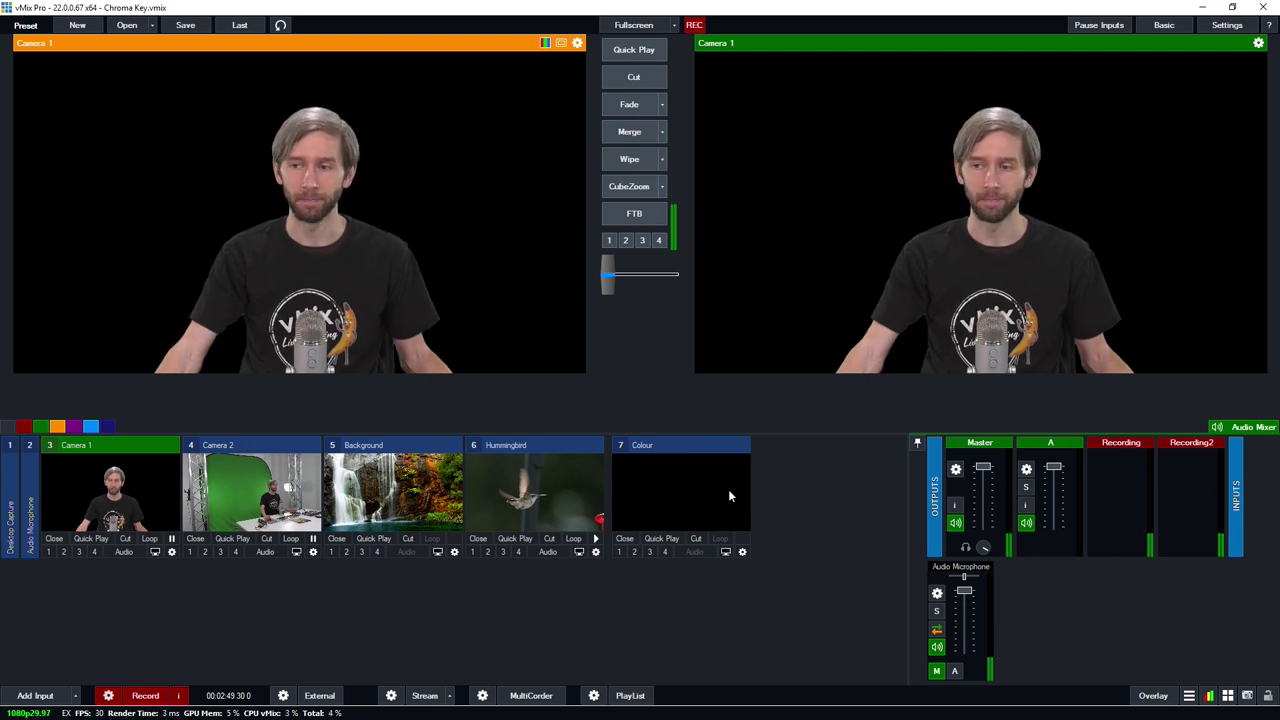
{"action": "left_click", "coordinate": [743, 552]}
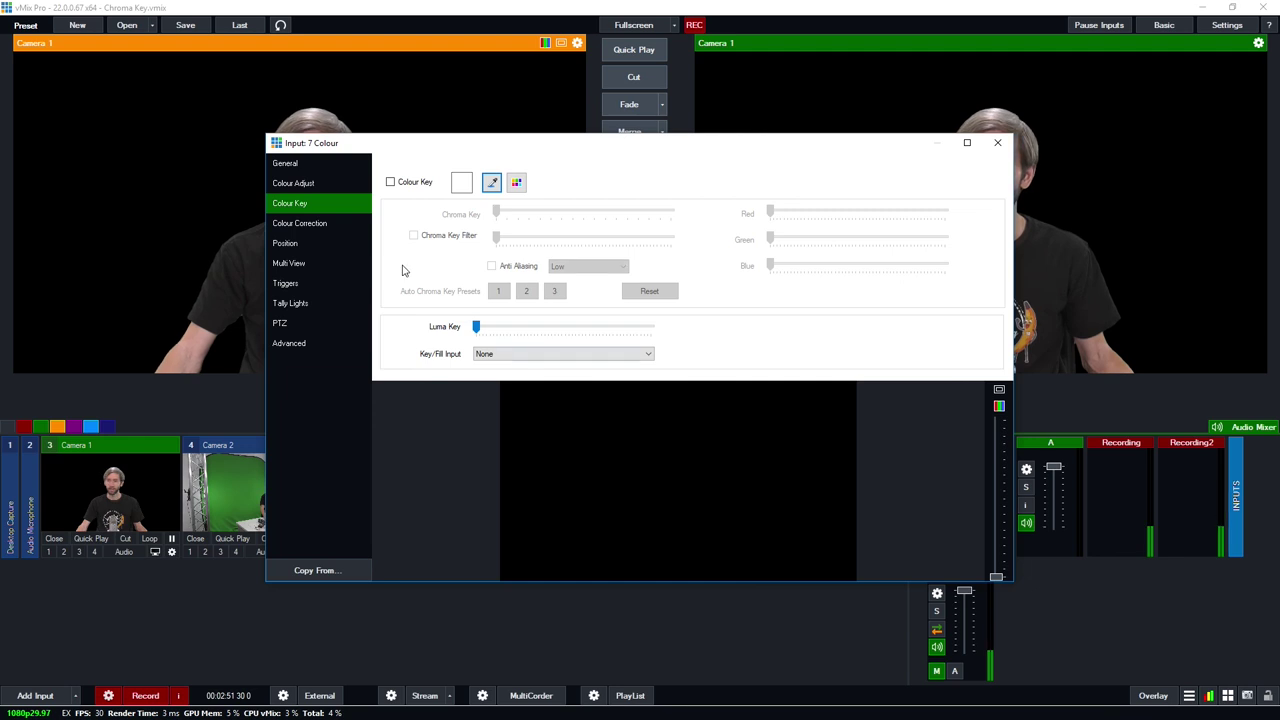
{"action": "left_click", "coordinate": [300, 263]}
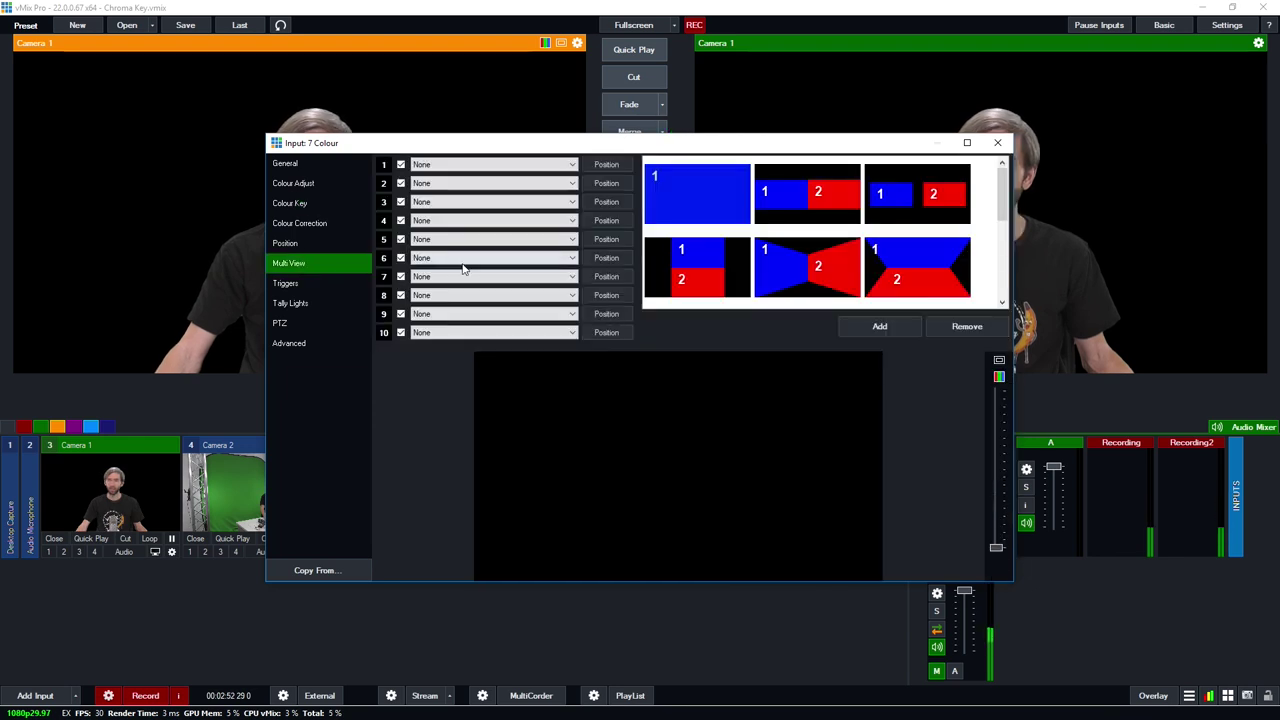
{"action": "left_click", "coordinate": [461, 165]}
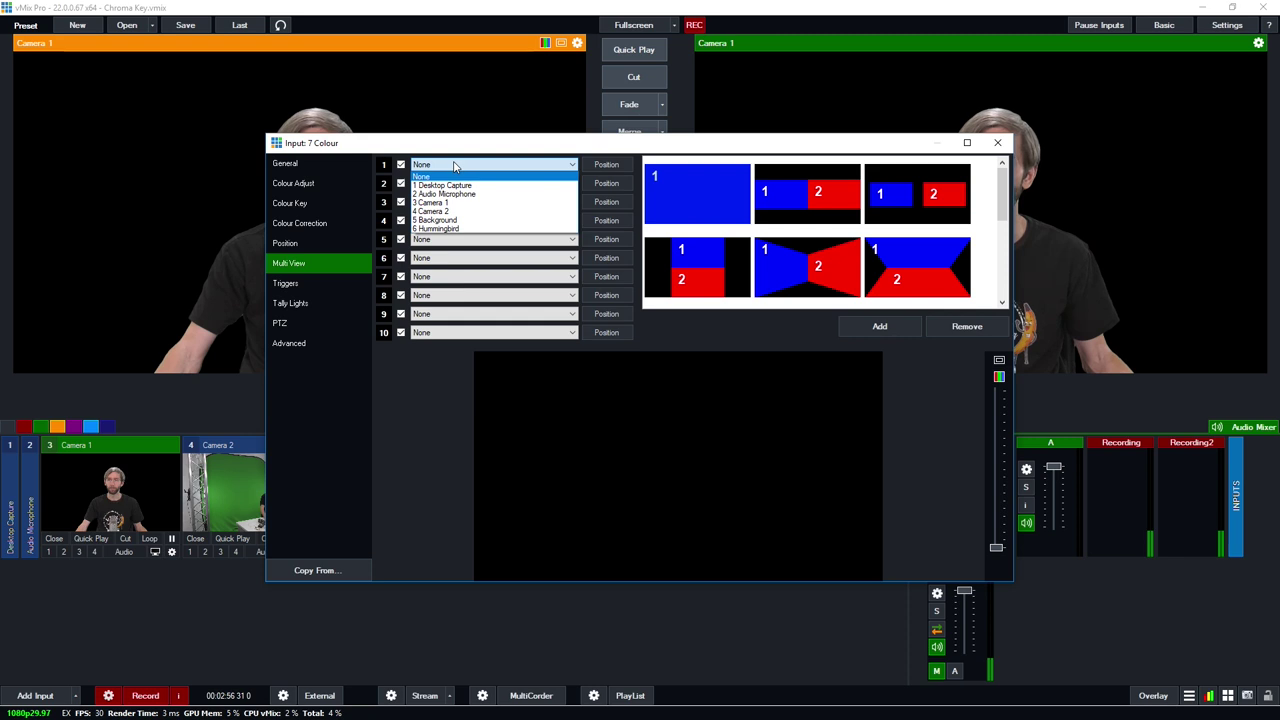
{"action": "left_click", "coordinate": [461, 228]}
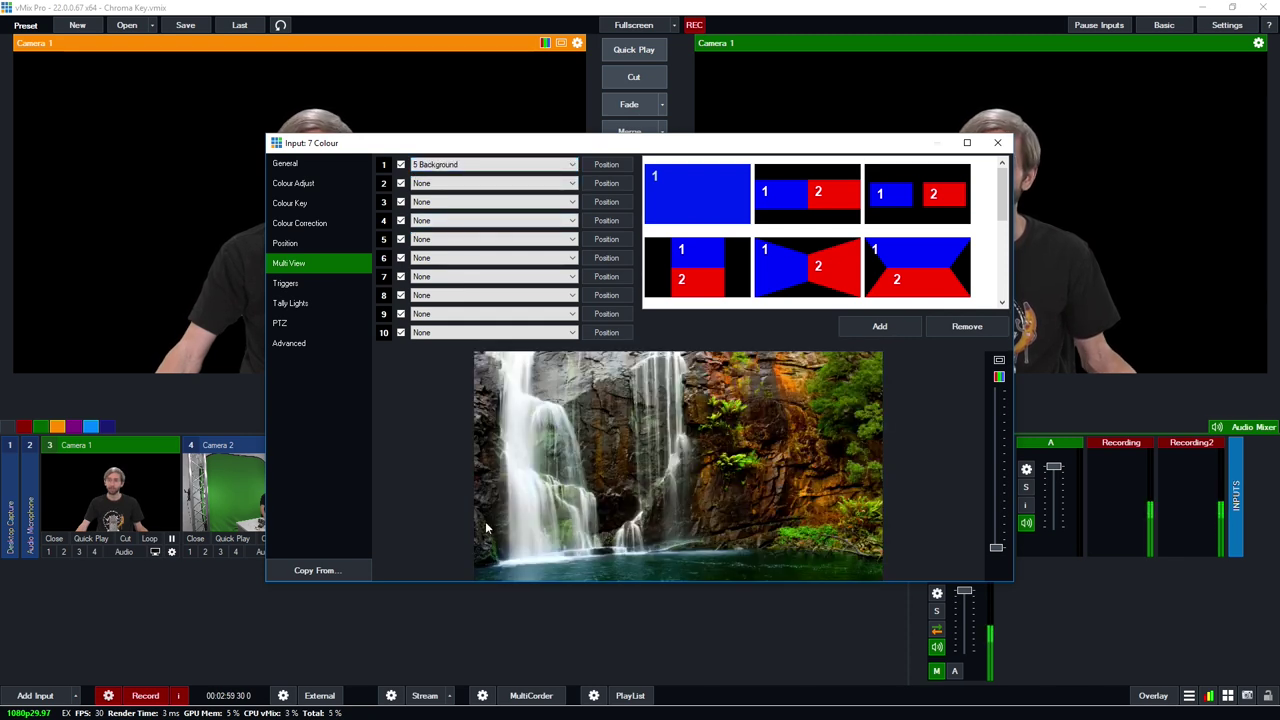
- Layer Camera 1 over the waterfall background and cut the composite live to output
{"action": "left_click", "coordinate": [452, 183]}
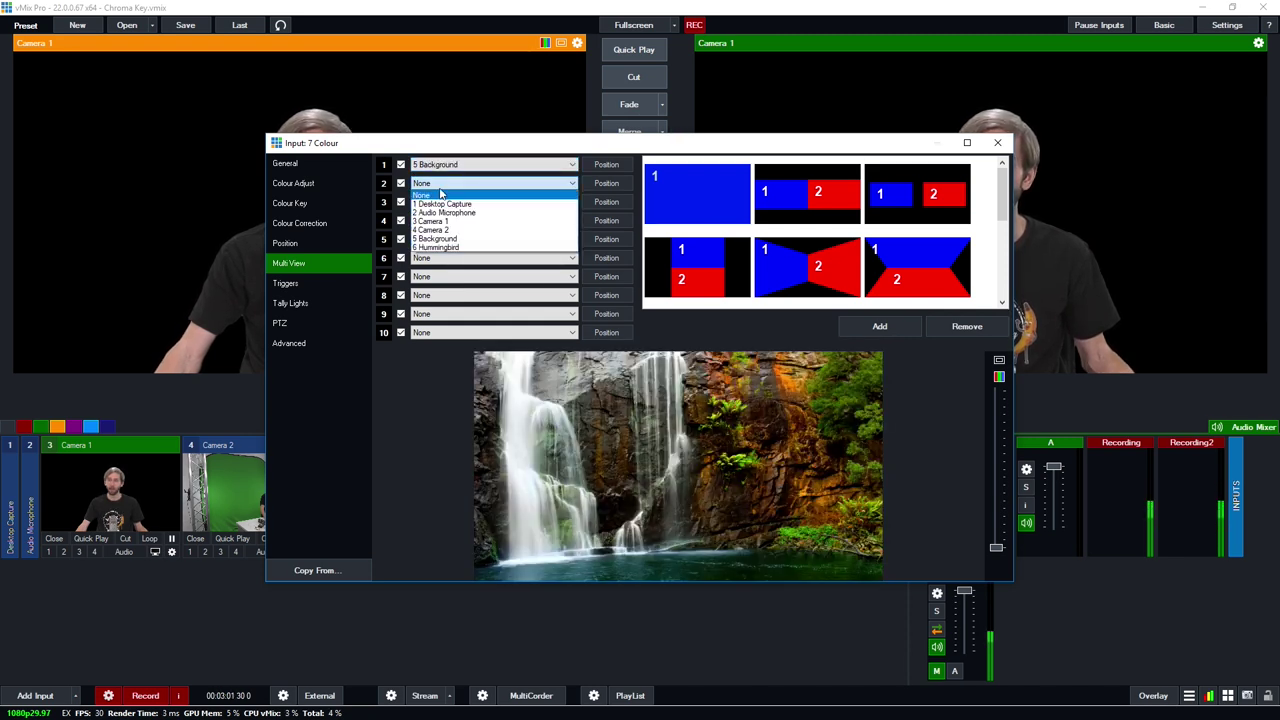
{"action": "left_click", "coordinate": [452, 223]}
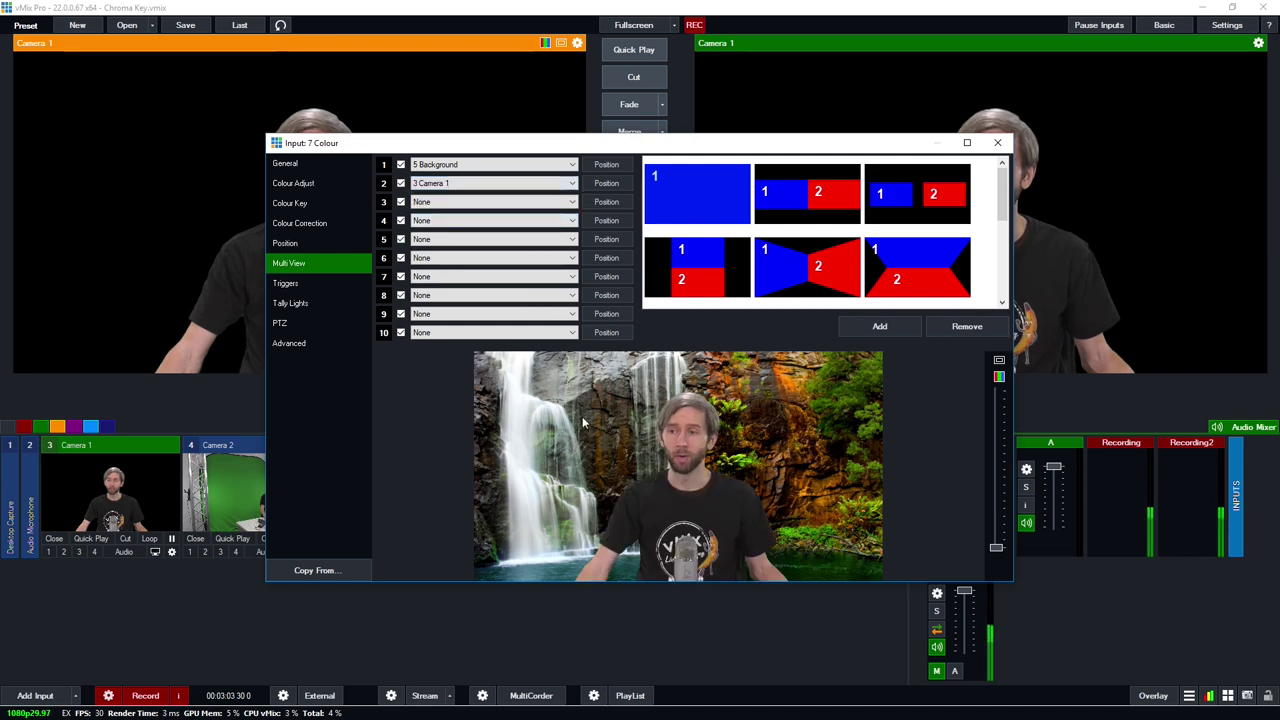
{"action": "left_click", "coordinate": [997, 142]}
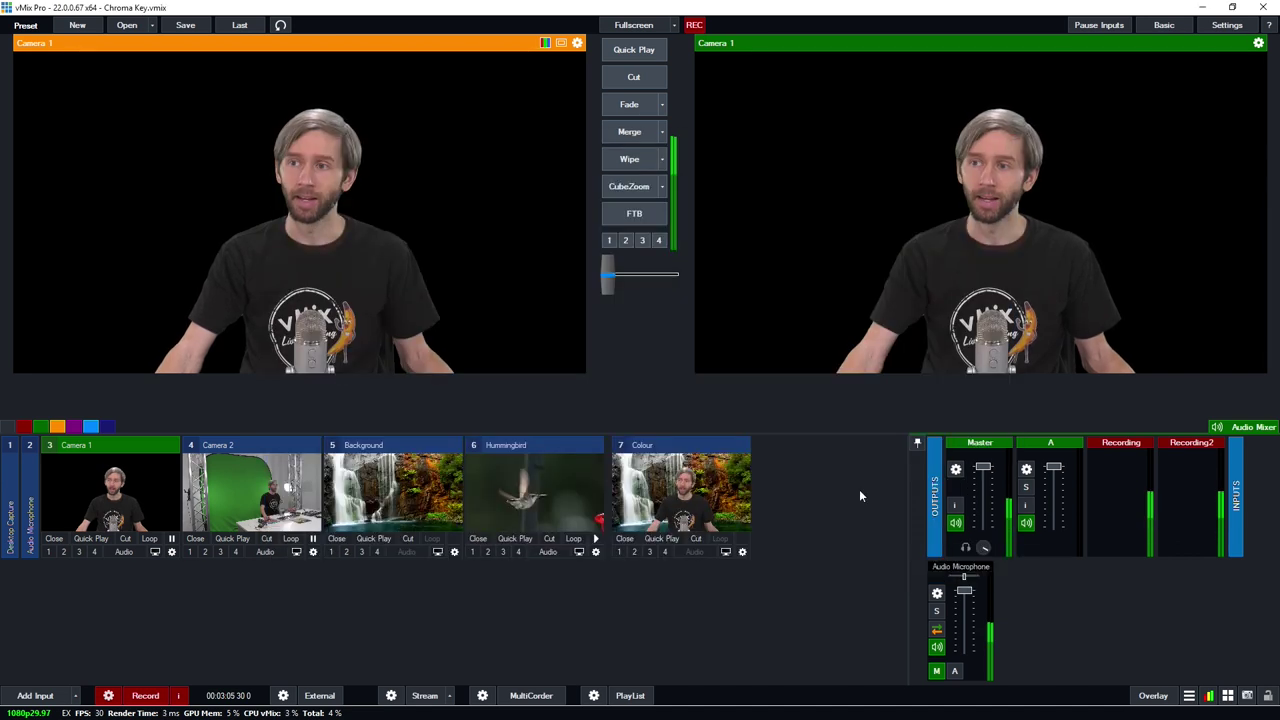
{"action": "left_click", "coordinate": [680, 490]}
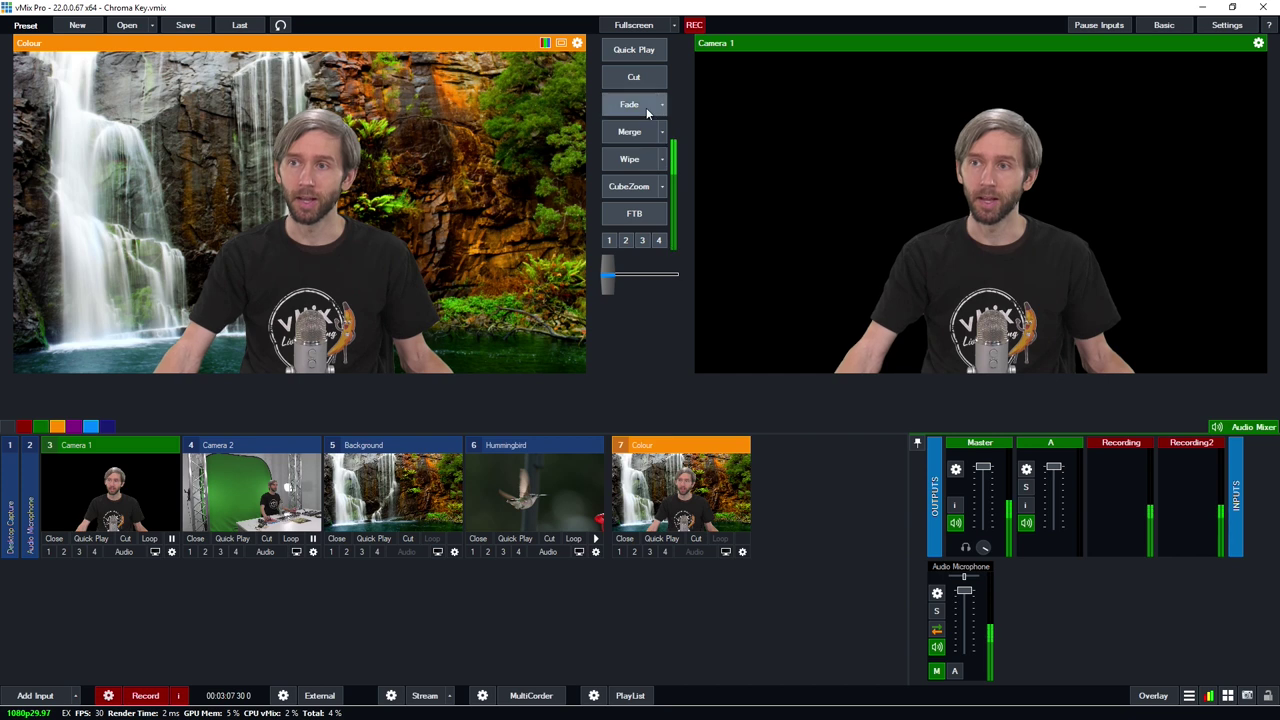
{"action": "left_click", "coordinate": [643, 80]}
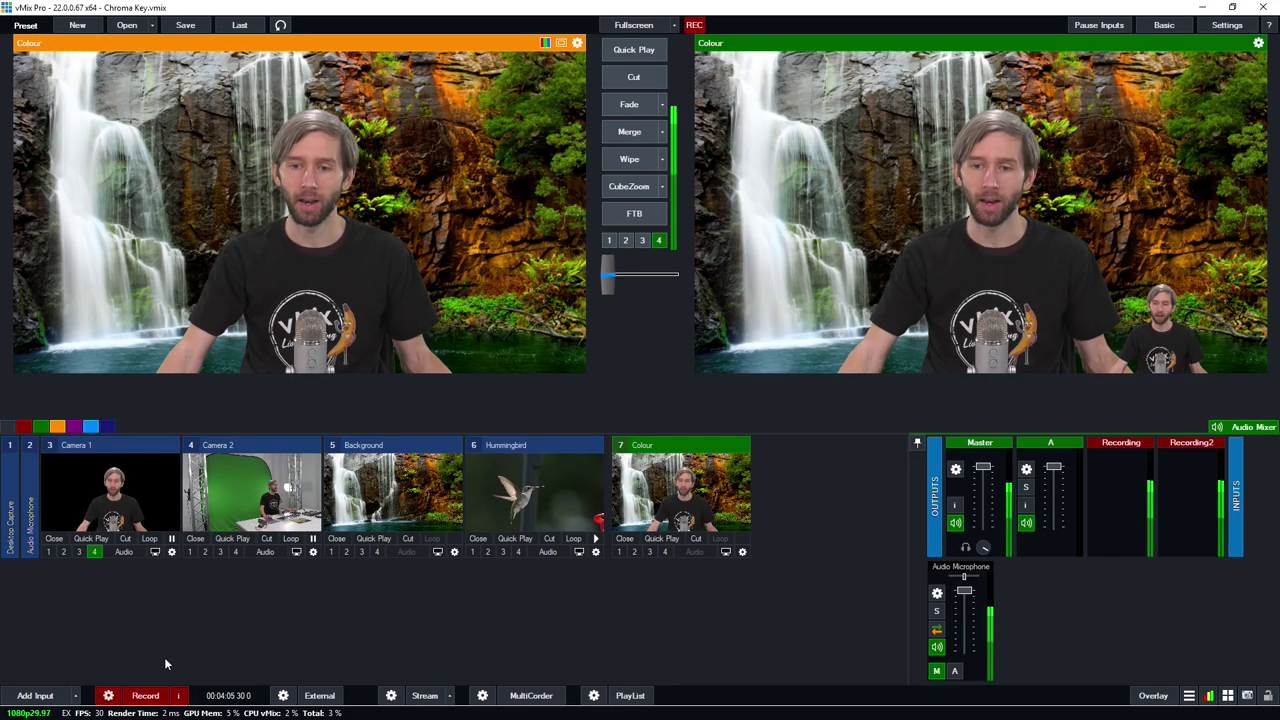
- Add the 1 virtualstudiosets.com_9B_WIDE virtual set and move it ahead of the Colour input
{"action": "left_click", "coordinate": [43, 699]}
{"action": "left_click", "coordinate": [322, 501]}
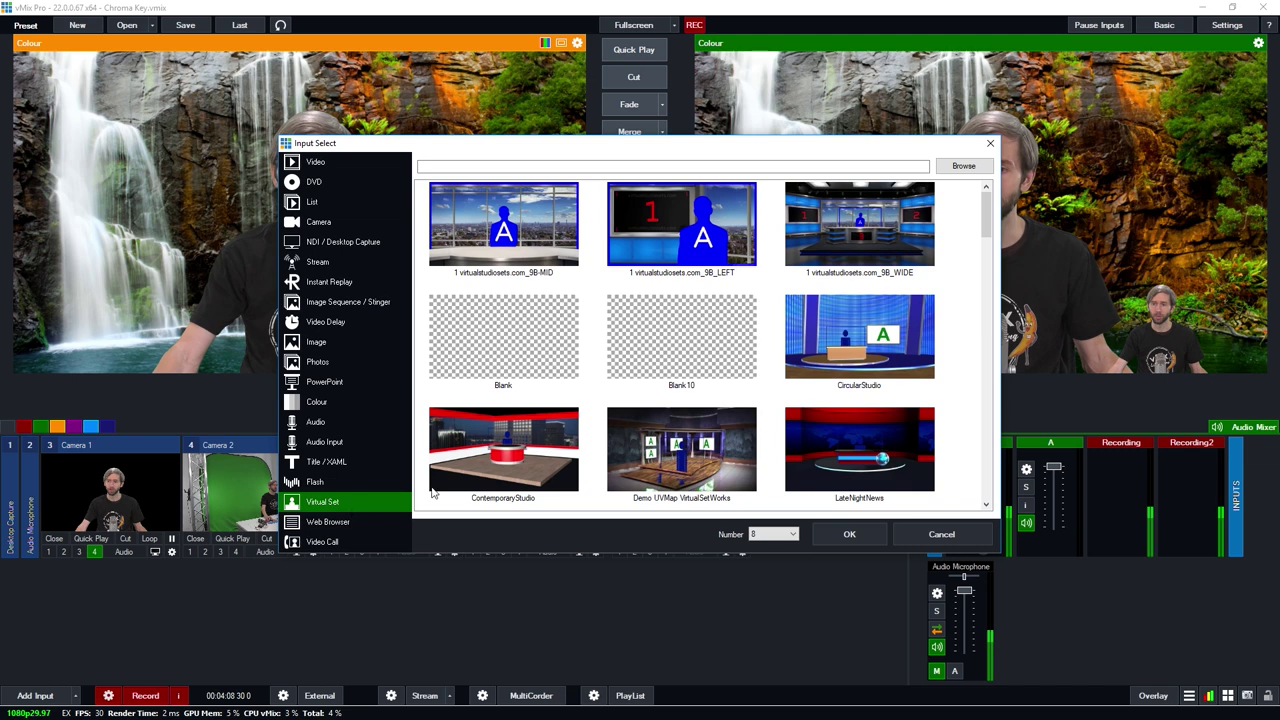
{"action": "left_click", "coordinate": [862, 274]}
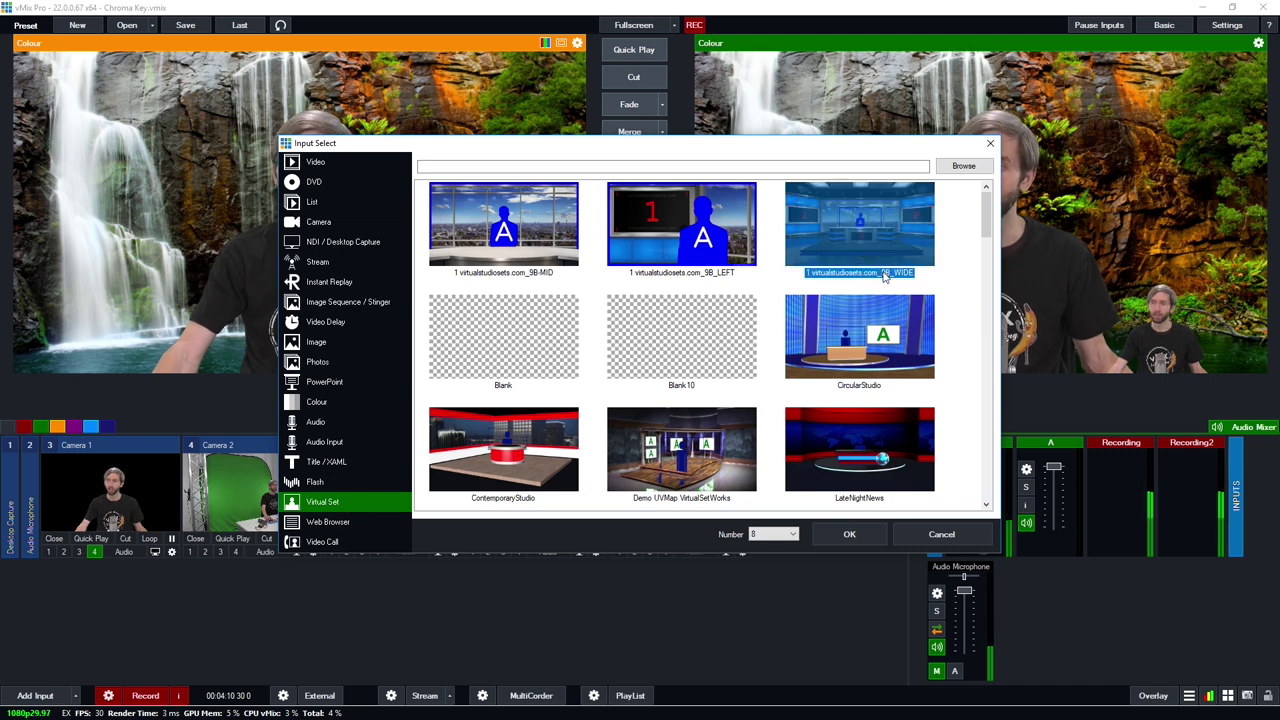
{"action": "left_click", "coordinate": [849, 534]}
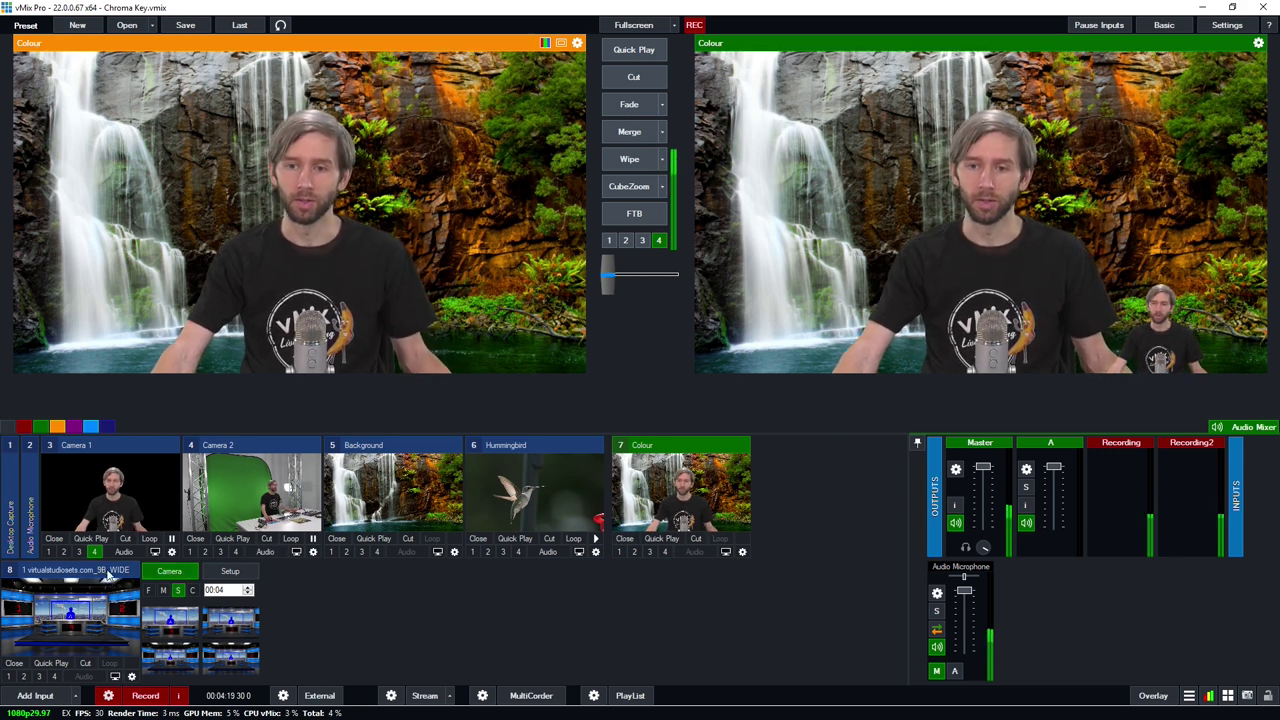
{"action": "left_click_drag", "start_coordinate": [690, 445], "coordinate": [70, 600]}
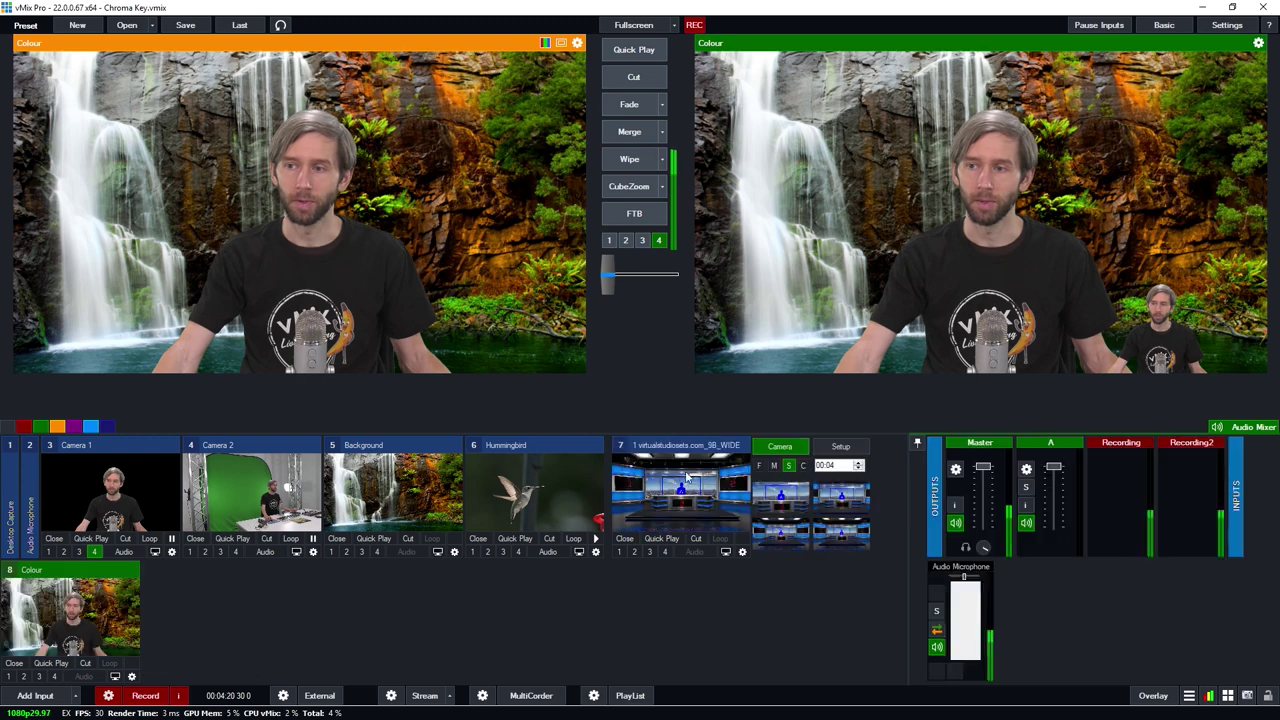
- Cut the virtual studio live and place Camera 1 into its Talent A layer
{"action": "left_click", "coordinate": [737, 488]}
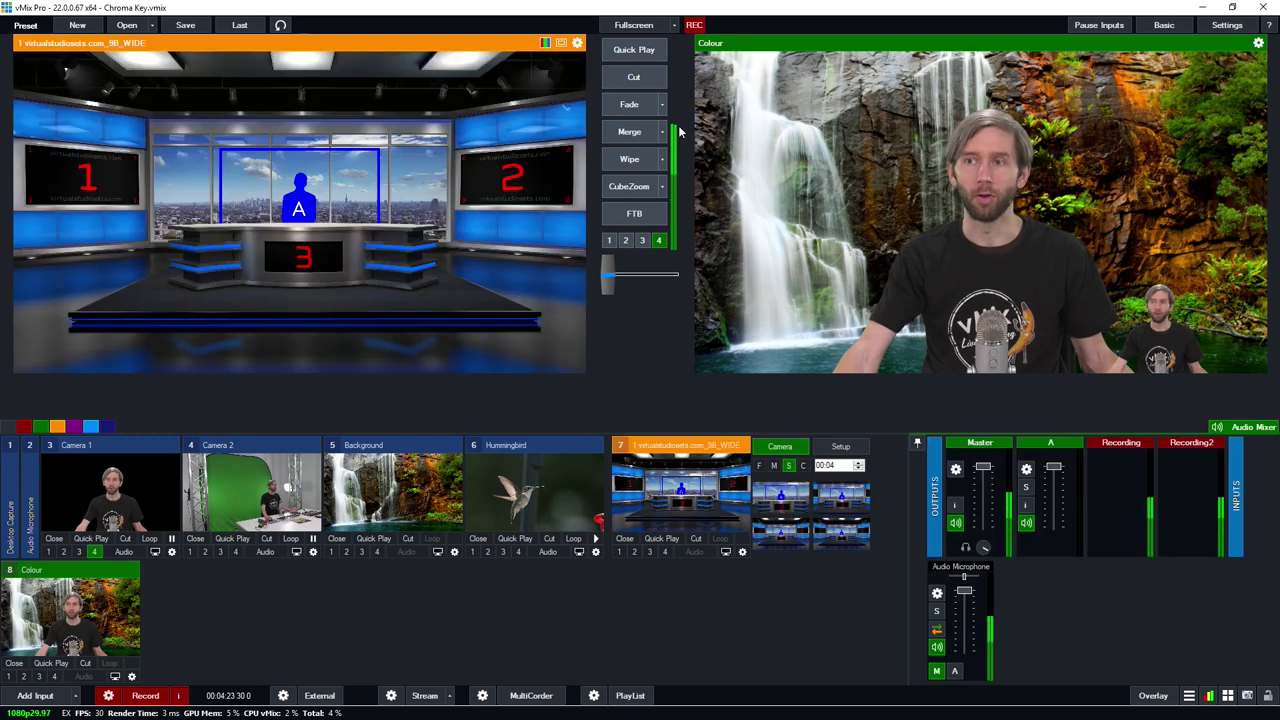
{"action": "left_click", "coordinate": [633, 79]}
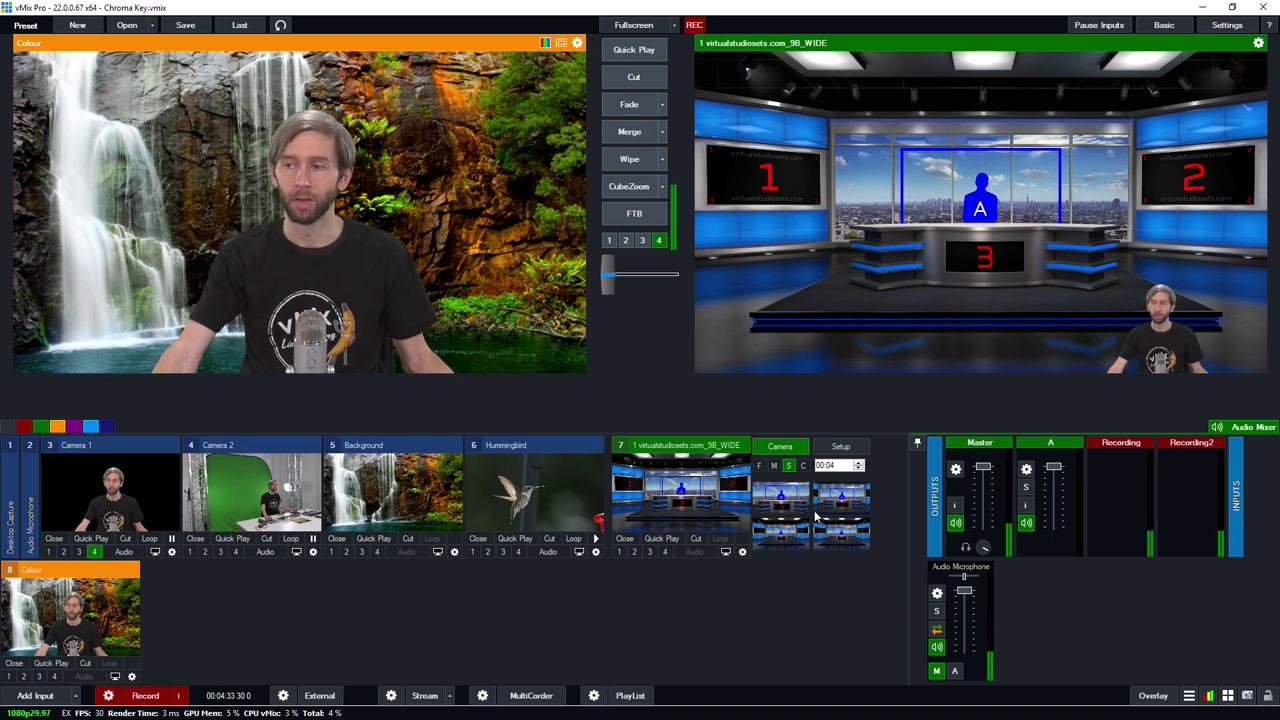
{"action": "left_click", "coordinate": [856, 448]}
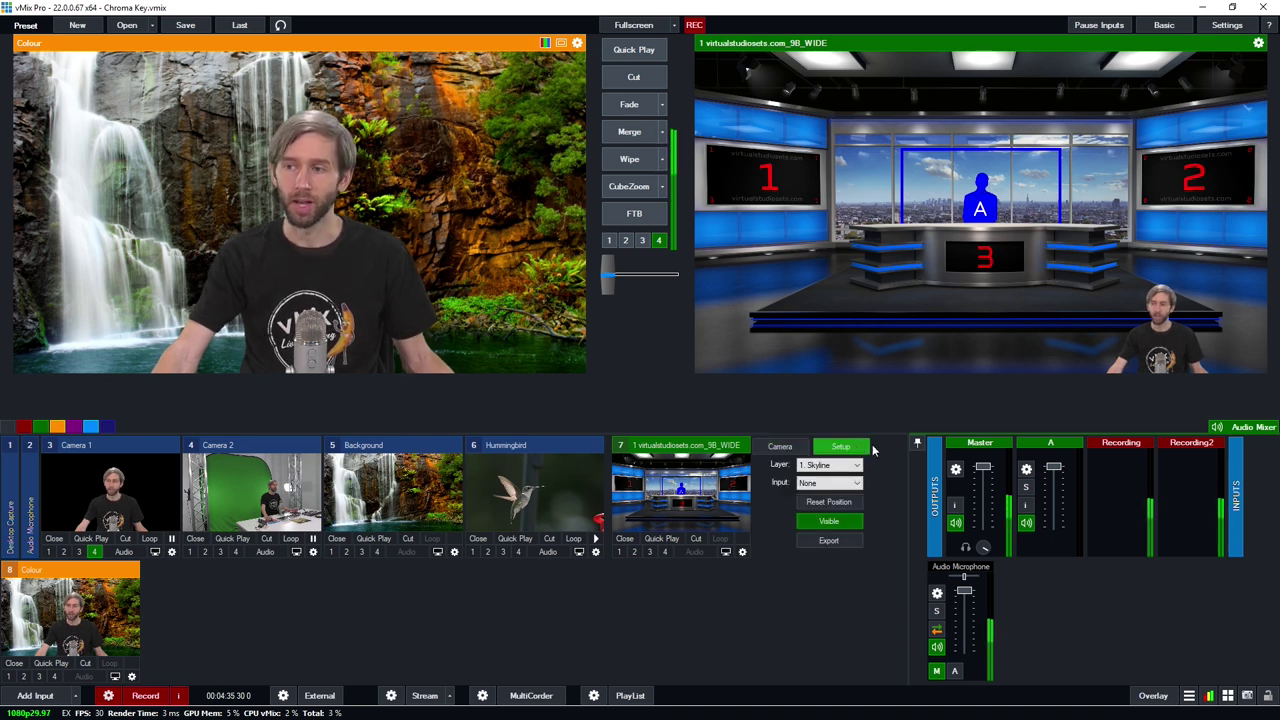
{"action": "left_click", "coordinate": [843, 467]}
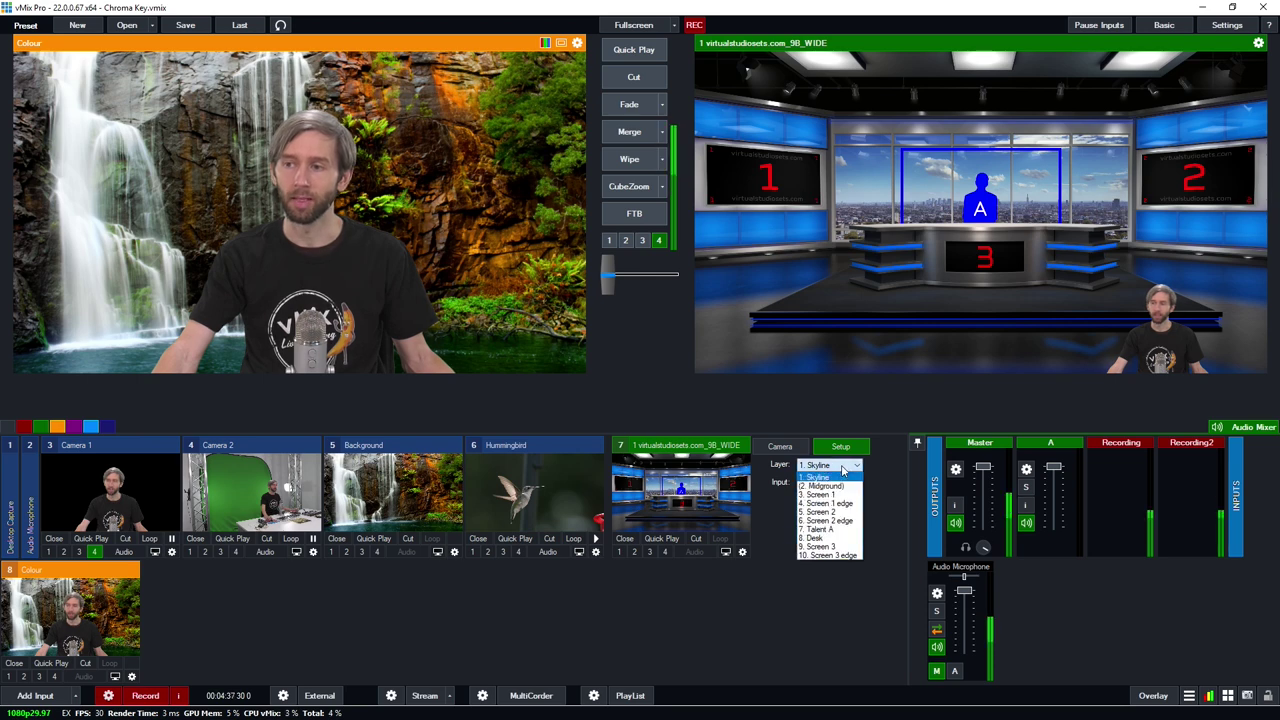
{"action": "left_click", "coordinate": [834, 530]}
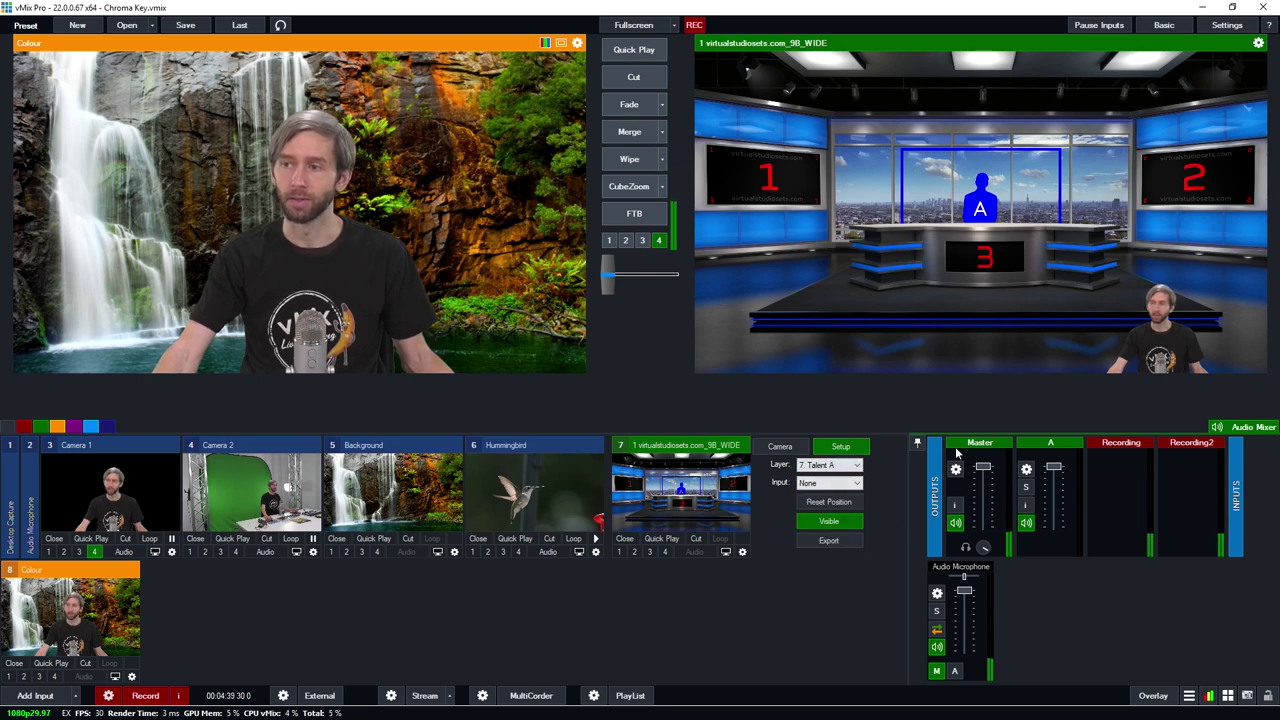
{"action": "left_click", "coordinate": [826, 484]}
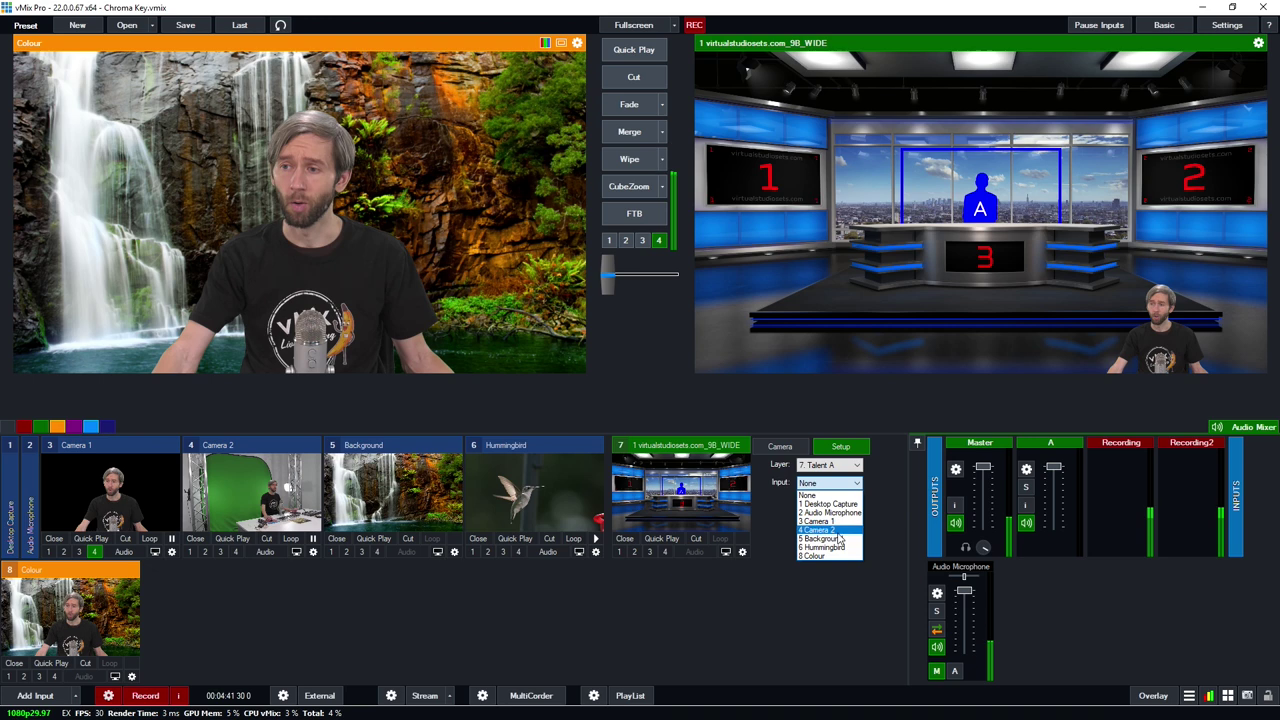
{"action": "left_click", "coordinate": [842, 521]}
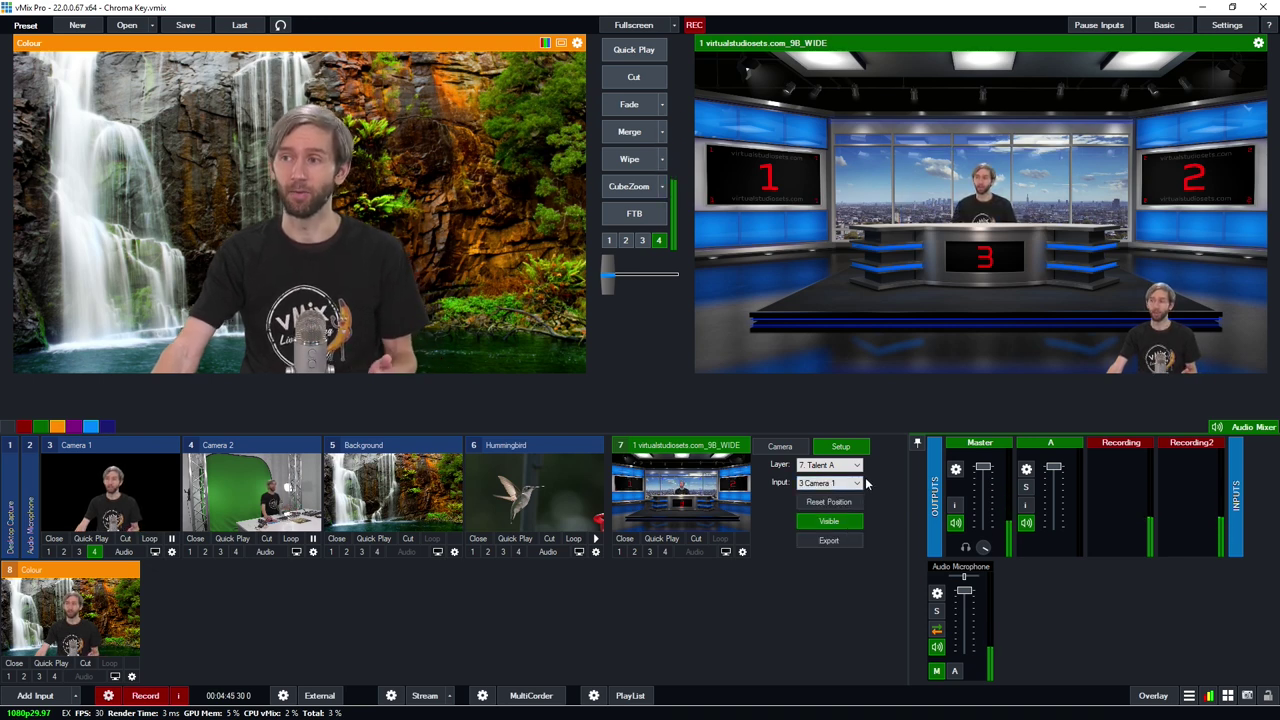
{"action": "left_click", "coordinate": [680, 490]}
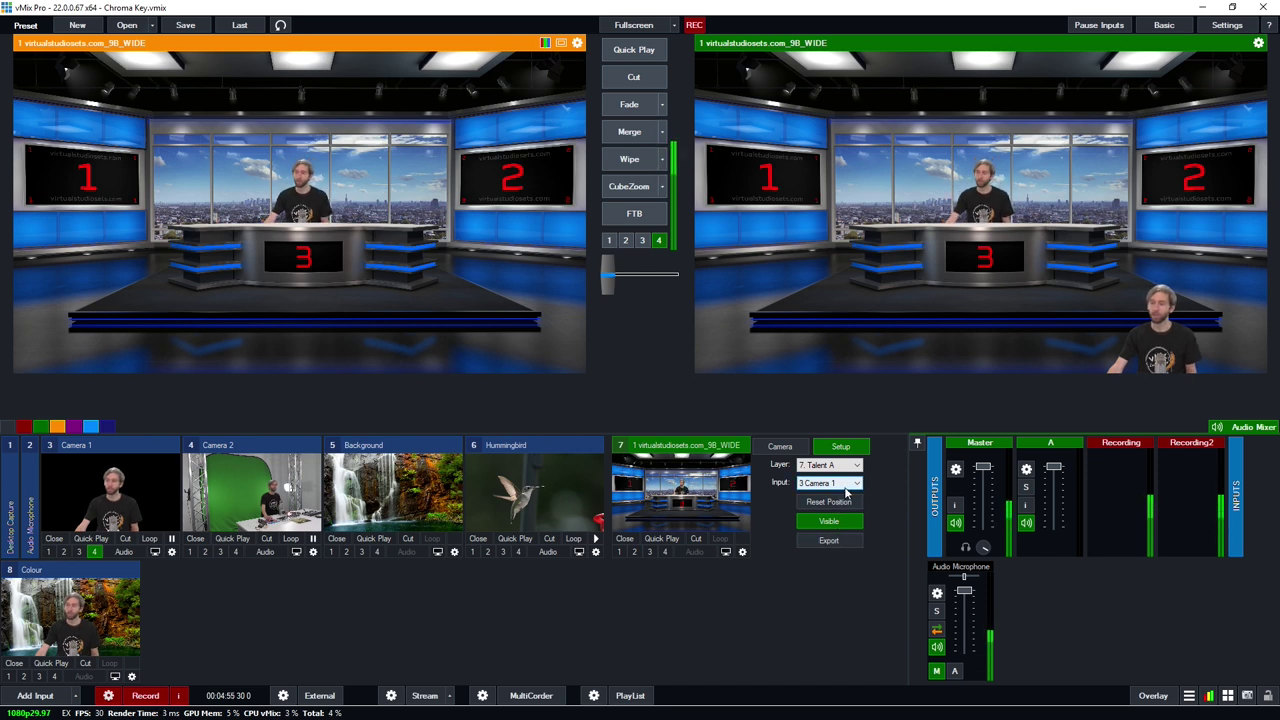
{"action": "left_click", "coordinate": [742, 553]}
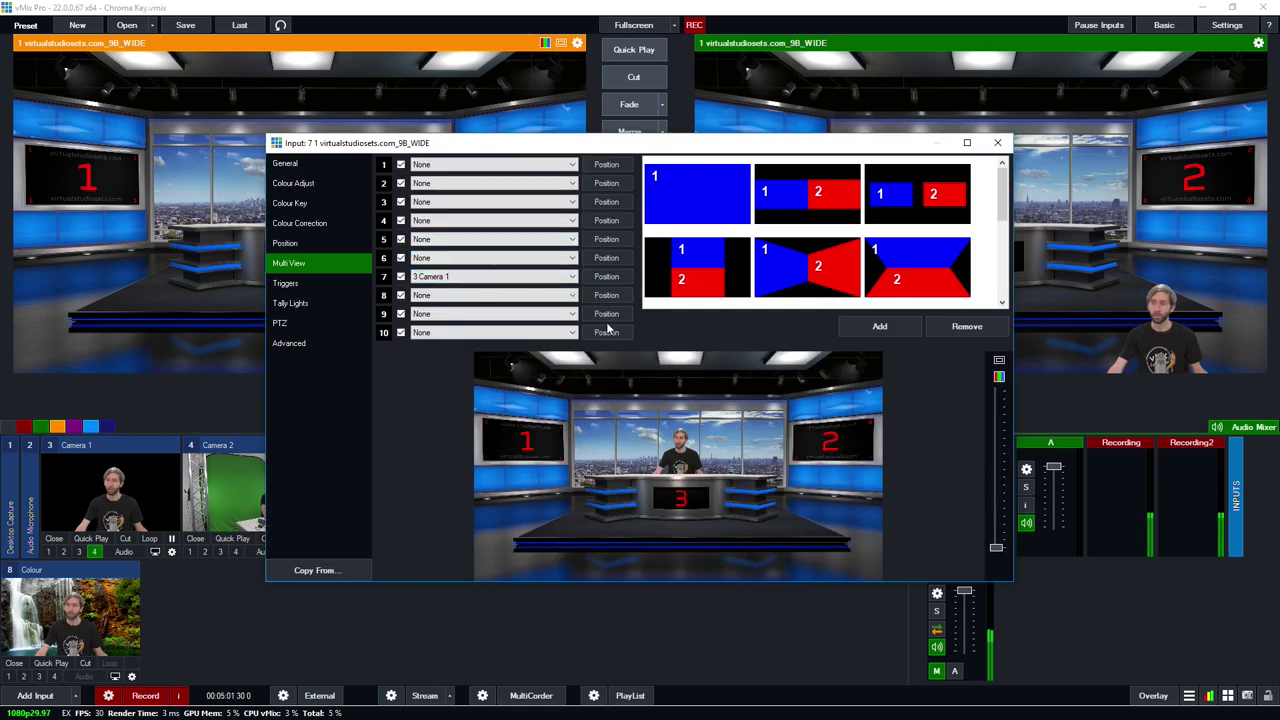
{"action": "left_click", "coordinate": [606, 276]}
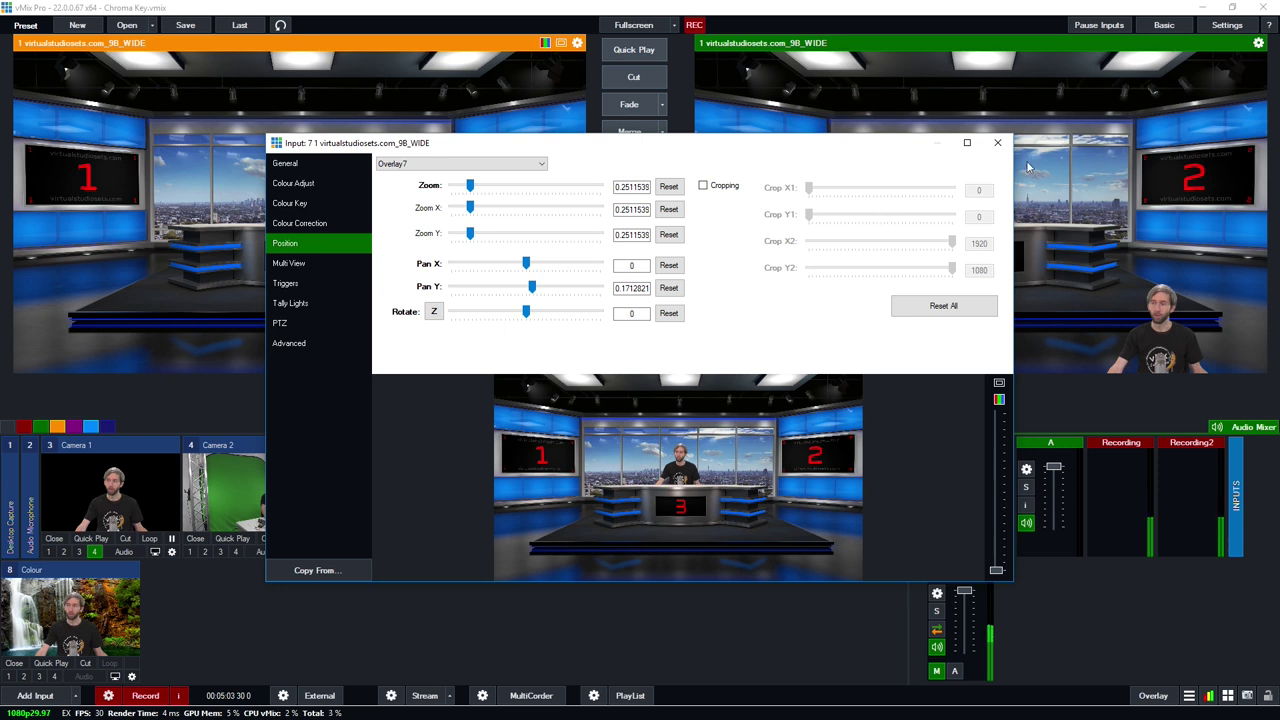
{"action": "left_click", "coordinate": [998, 143]}
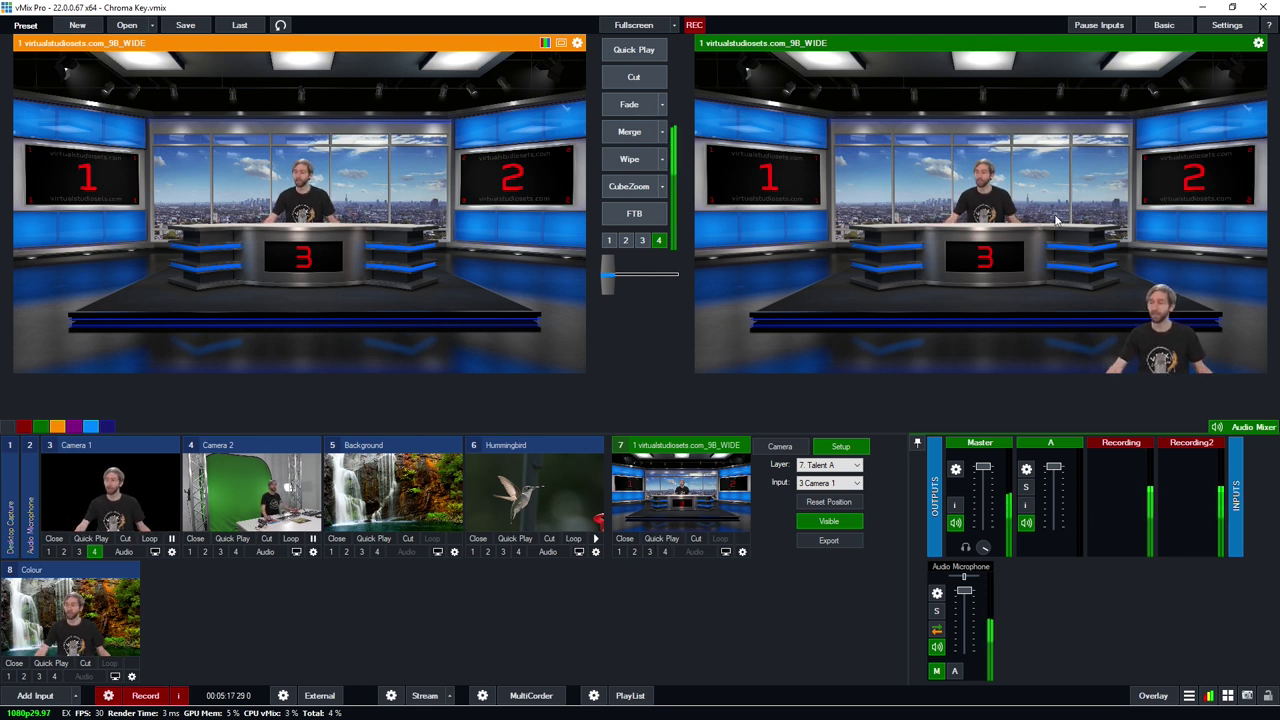
- Assign the Hummingbird video to the Screen 1 layer, then select the Screen 3 layer
{"action": "left_click", "coordinate": [828, 465]}
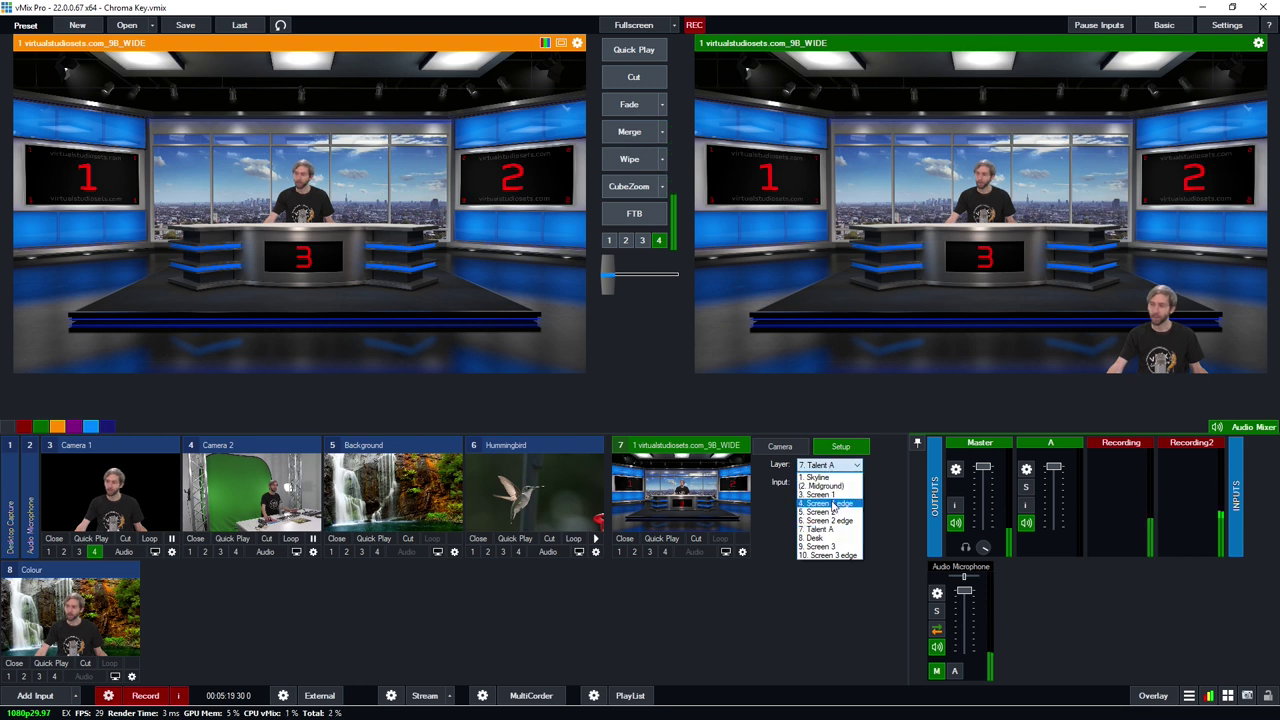
{"action": "left_click", "coordinate": [838, 488]}
{"action": "left_click", "coordinate": [838, 484]}
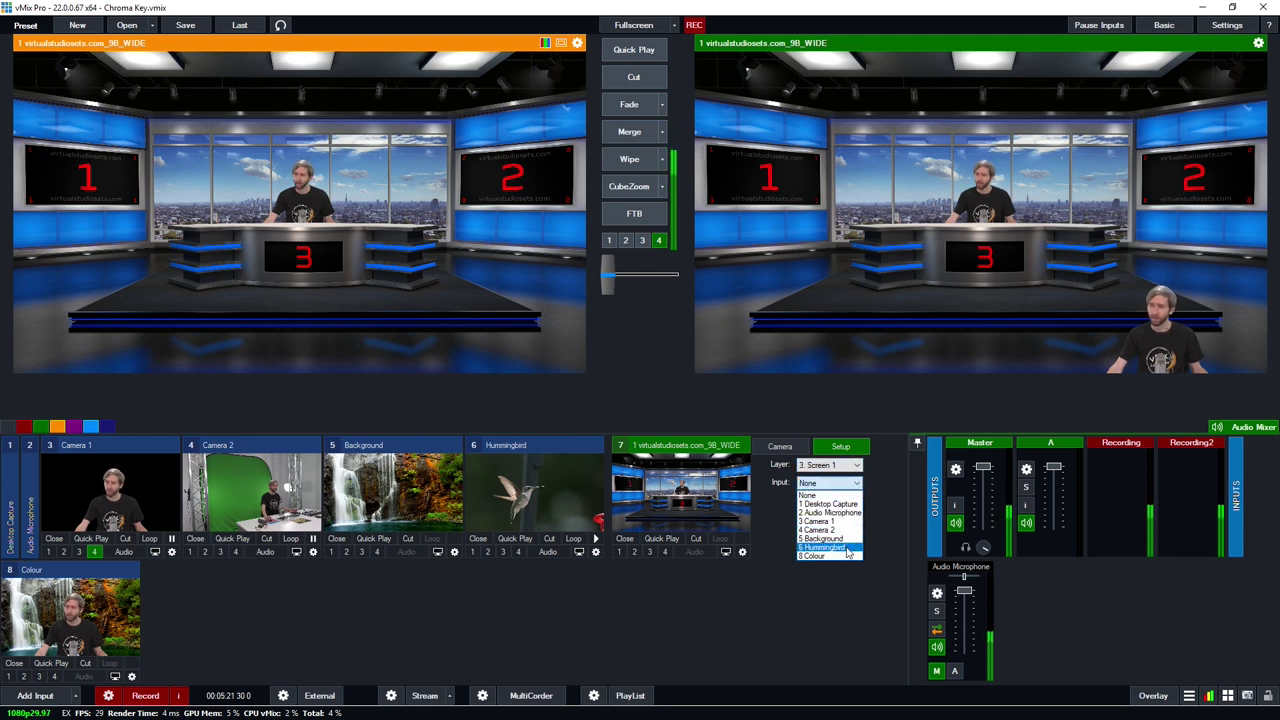
{"action": "left_click", "coordinate": [830, 549]}
{"action": "left_click", "coordinate": [830, 465]}
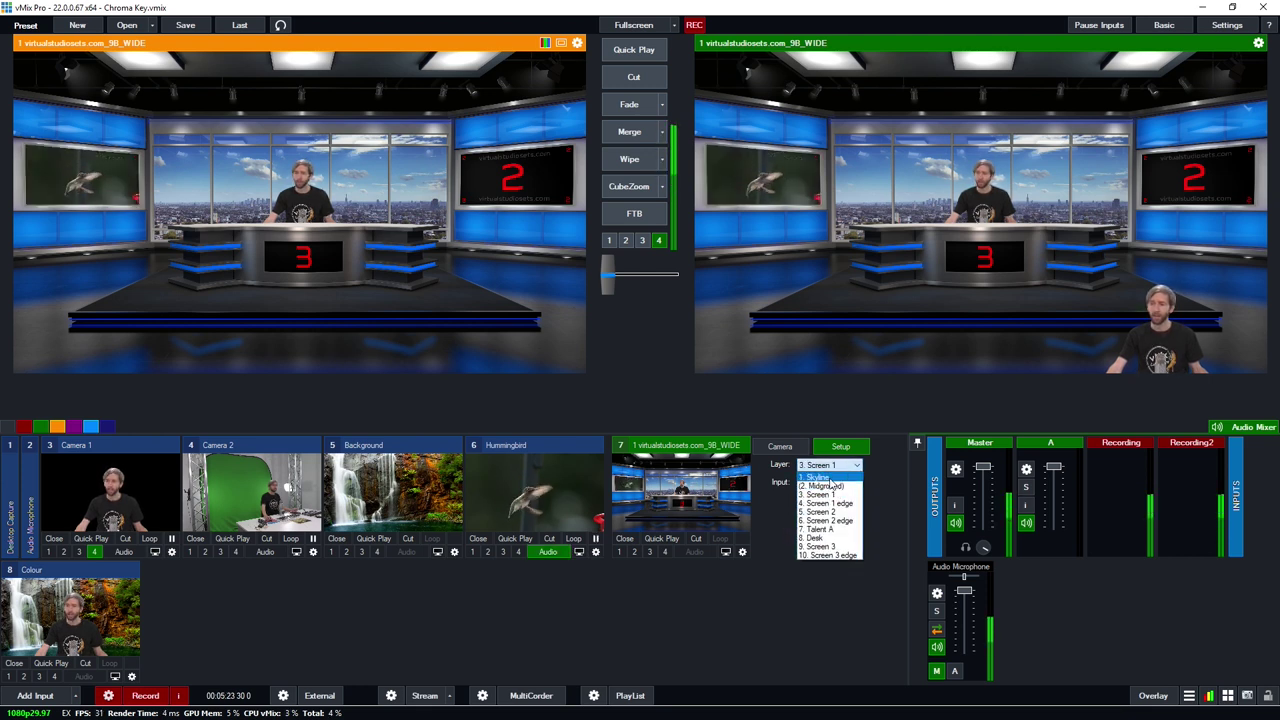
{"action": "left_click", "coordinate": [836, 547]}
{"action": "left_click", "coordinate": [858, 484]}
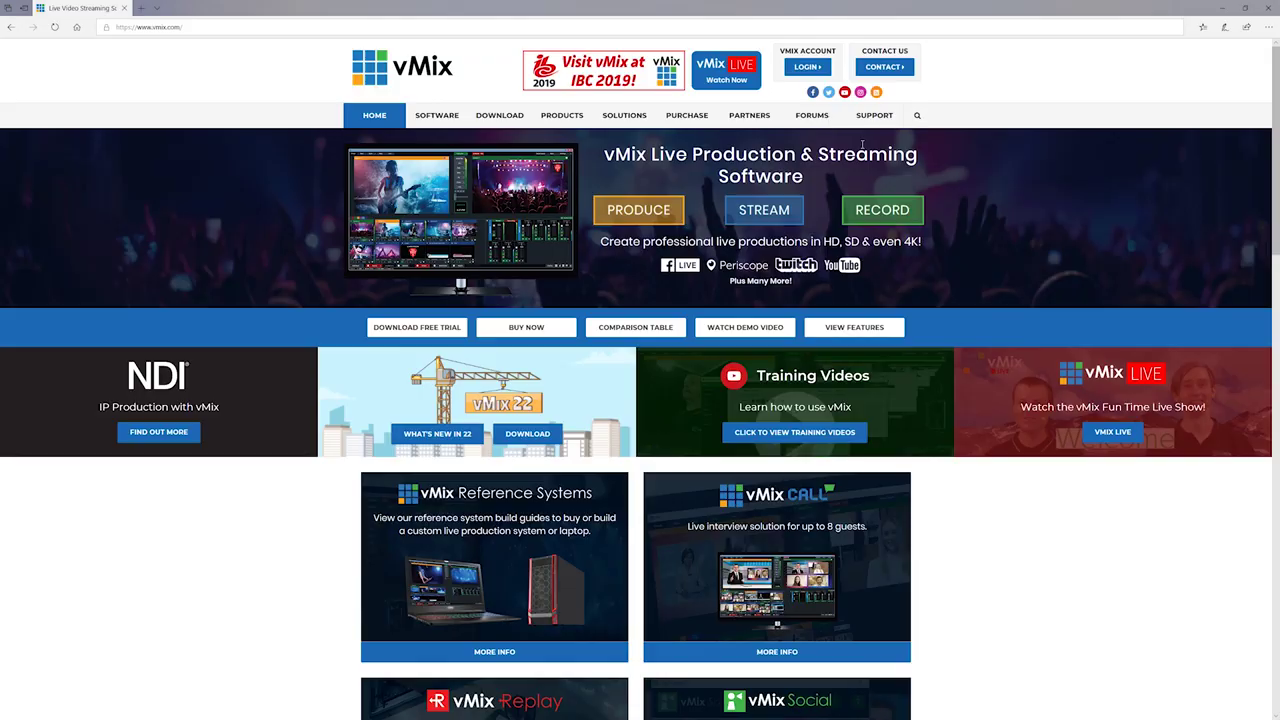
- Open the vMix Support Contact Us form and start the subject with 'Help plz'
{"action": "mouse_move", "coordinate": [882, 128]}
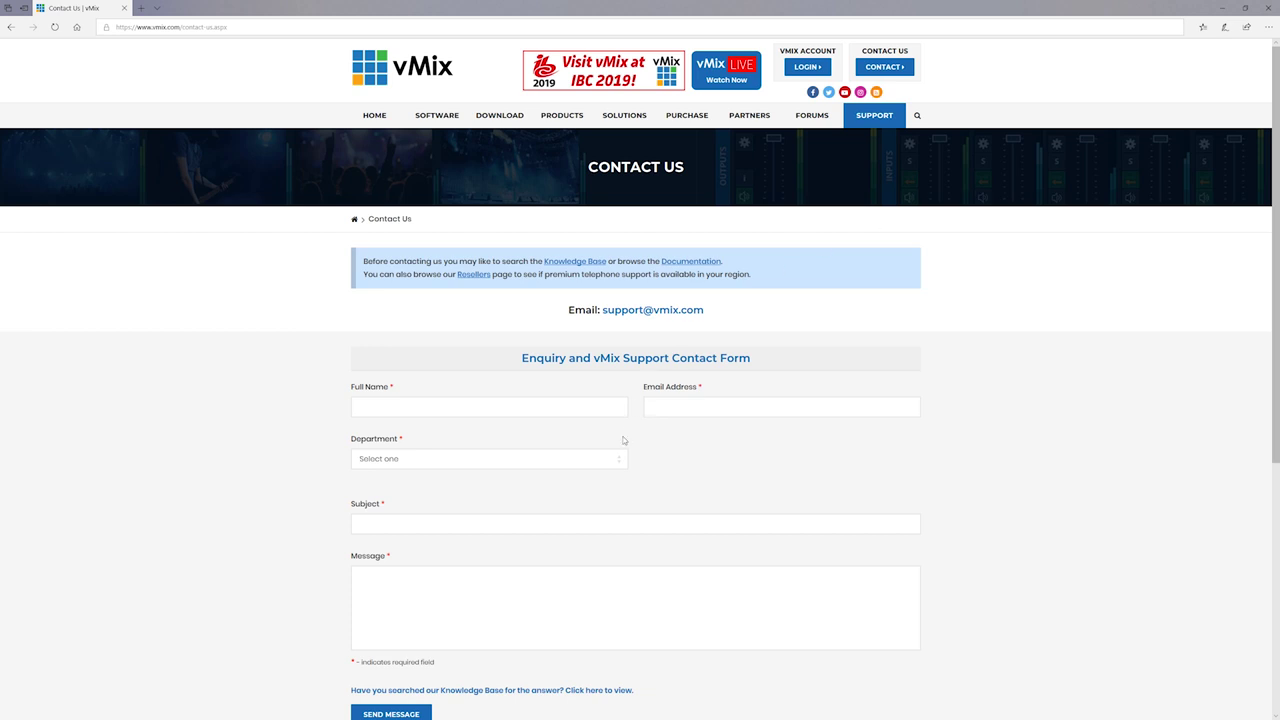
{"action": "left_click", "coordinate": [612, 523]}
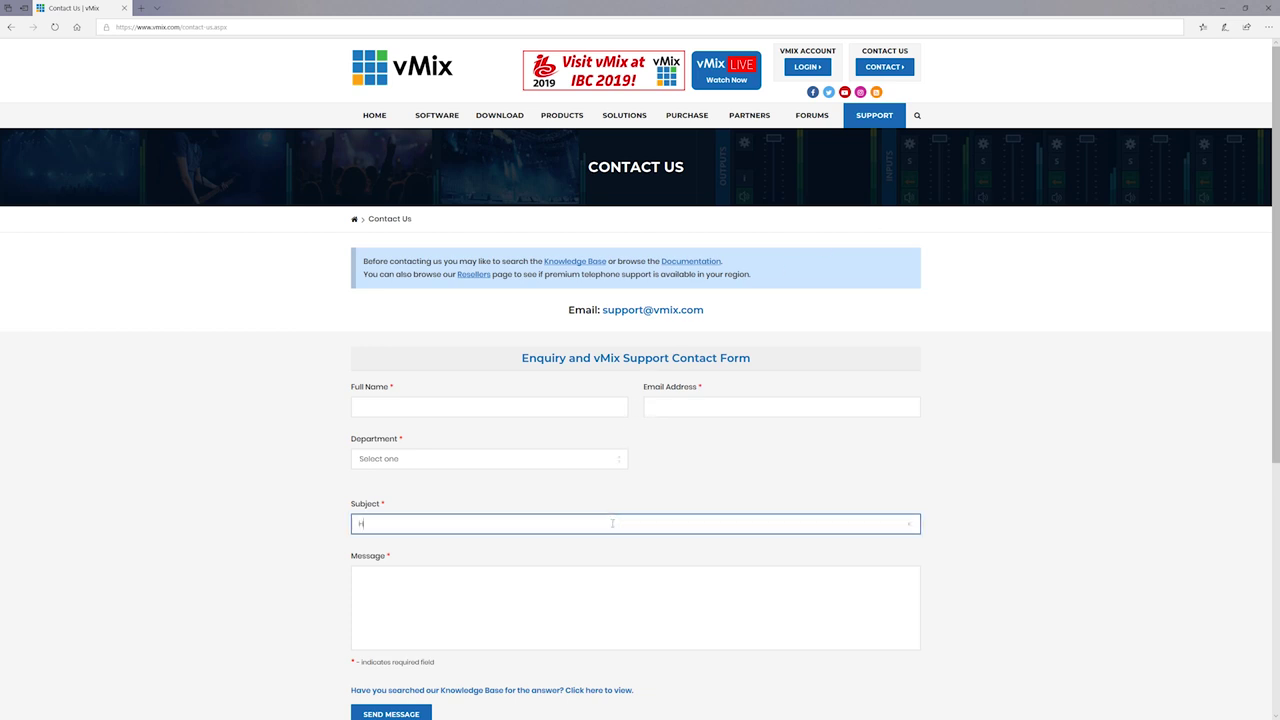